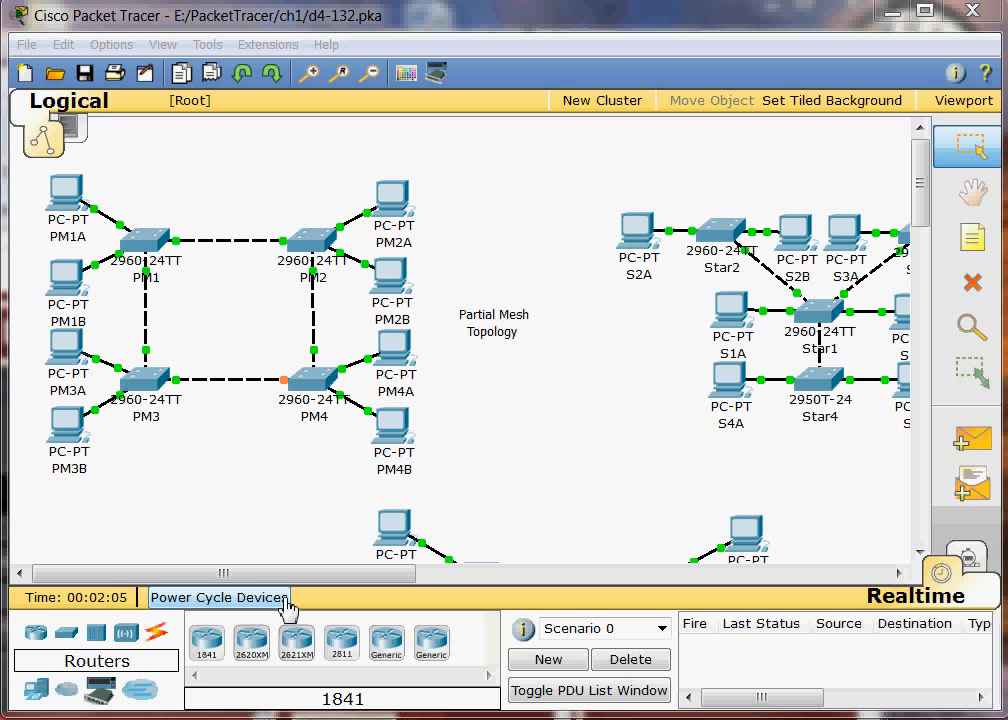
# Step: Examine the partial mesh, star and full mesh topologies, including the link ports of the full mesh
pyautogui.moveTo(288, 574); pyautogui.dragTo(459, 575)
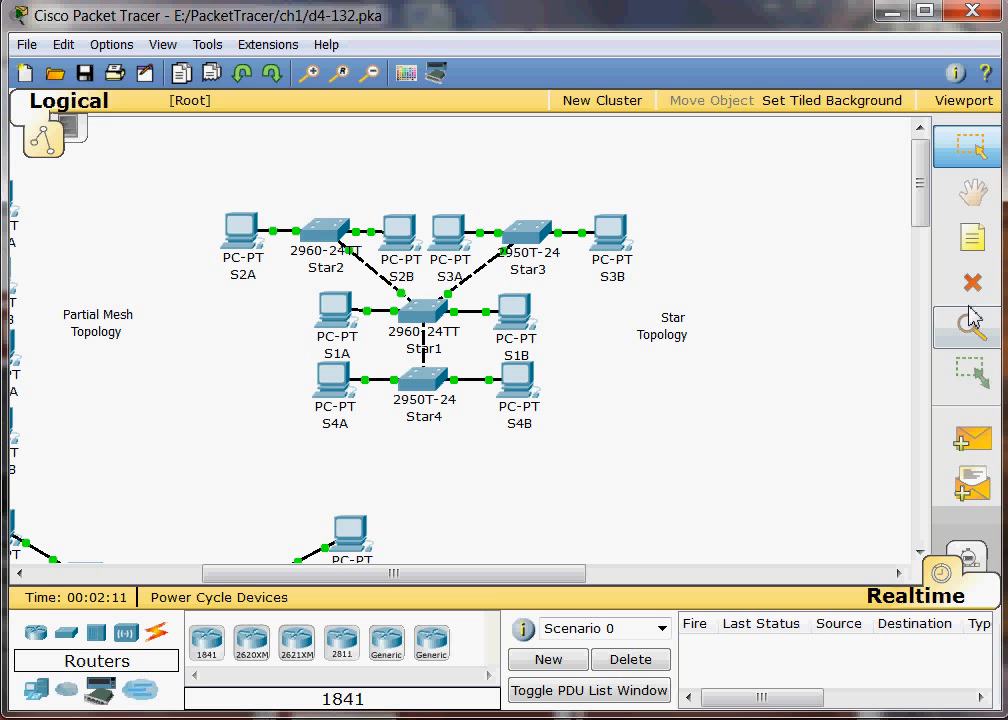
pyautogui.moveTo(917, 216); pyautogui.dragTo(922, 287)
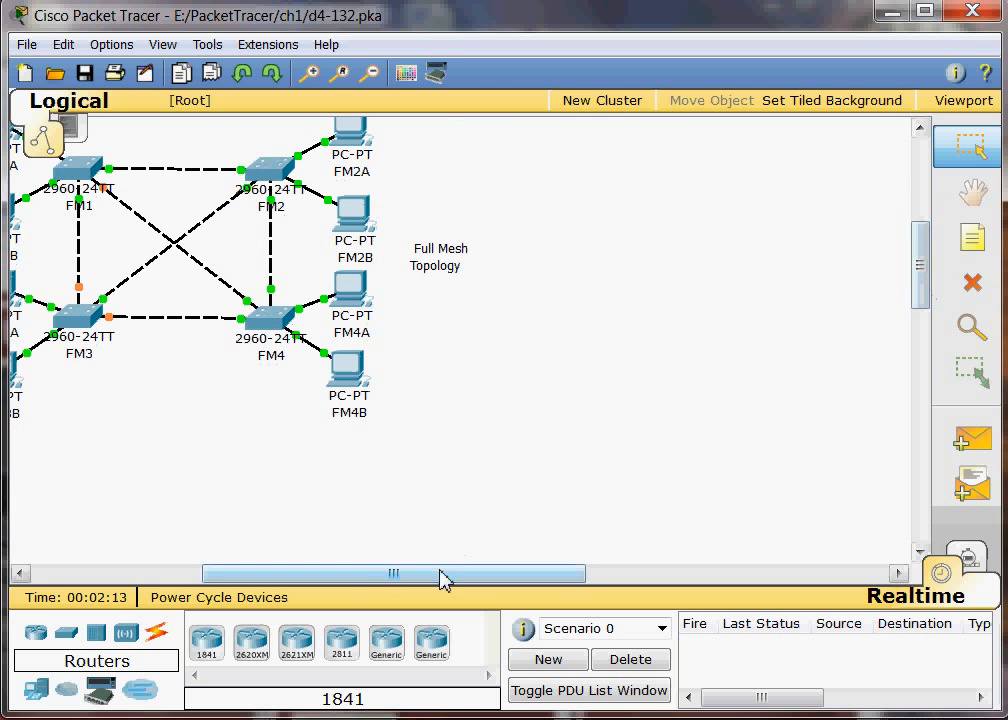
pyautogui.moveTo(443, 580); pyautogui.dragTo(333, 580)
pyautogui.moveTo(918, 292); pyautogui.dragTo(916, 258)
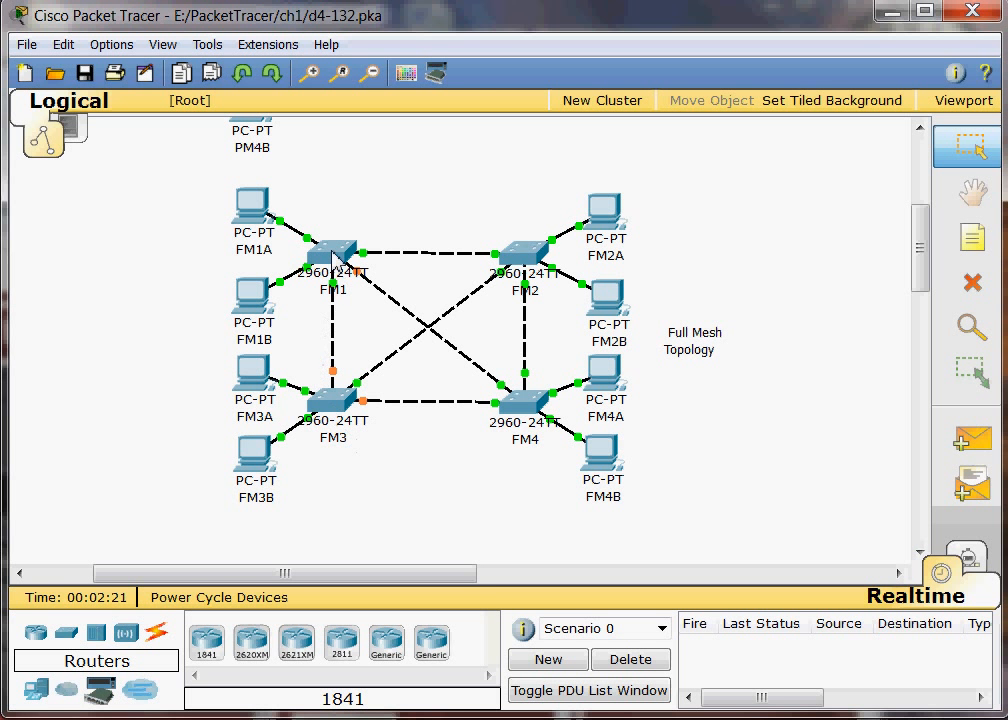
pyautogui.moveTo(336, 298)
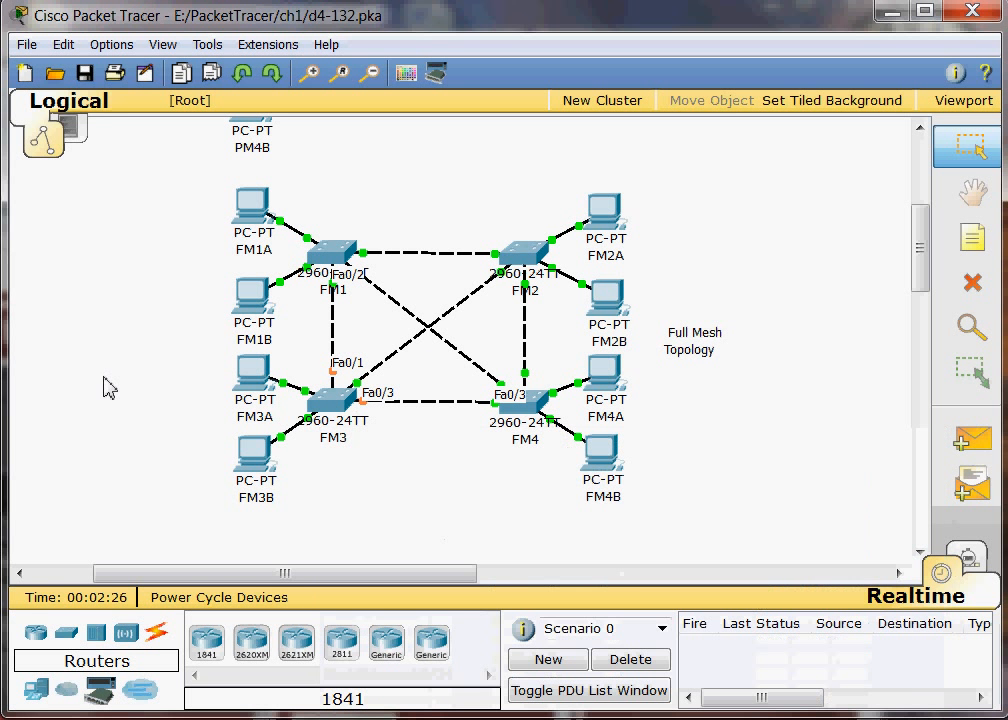
pyautogui.moveTo(362, 580); pyautogui.dragTo(288, 585)
pyautogui.moveTo(934, 275); pyautogui.dragTo(930, 197)
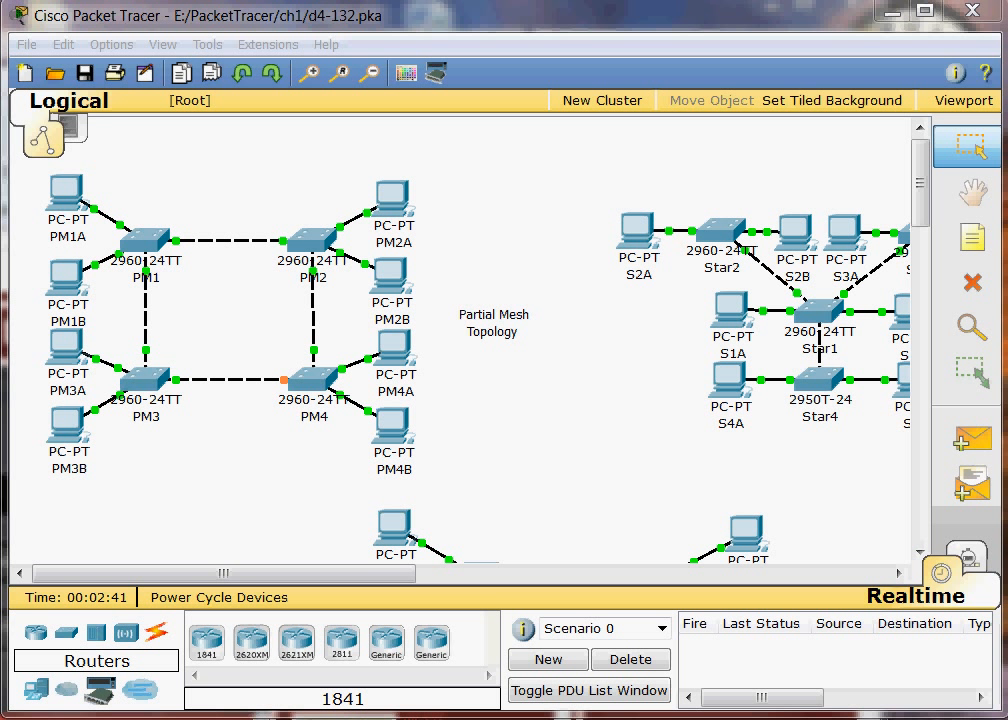
# Step: Switch to Simulation mode and run the automatic capture twice, clearing the event list each time
pyautogui.click(975, 565)
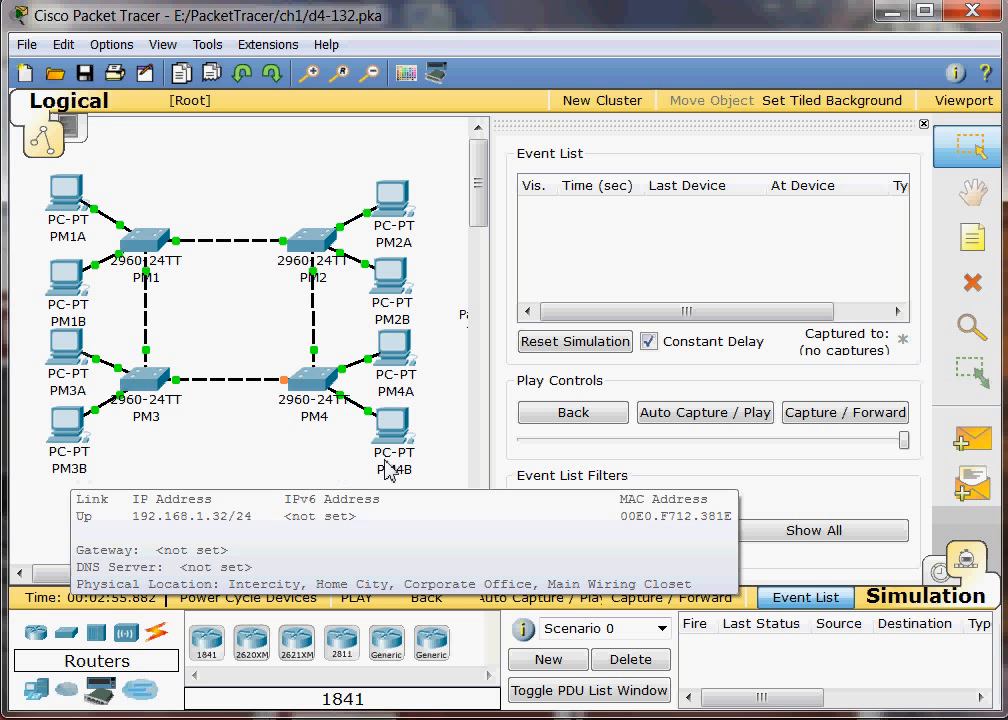
pyautogui.moveTo(405, 487)
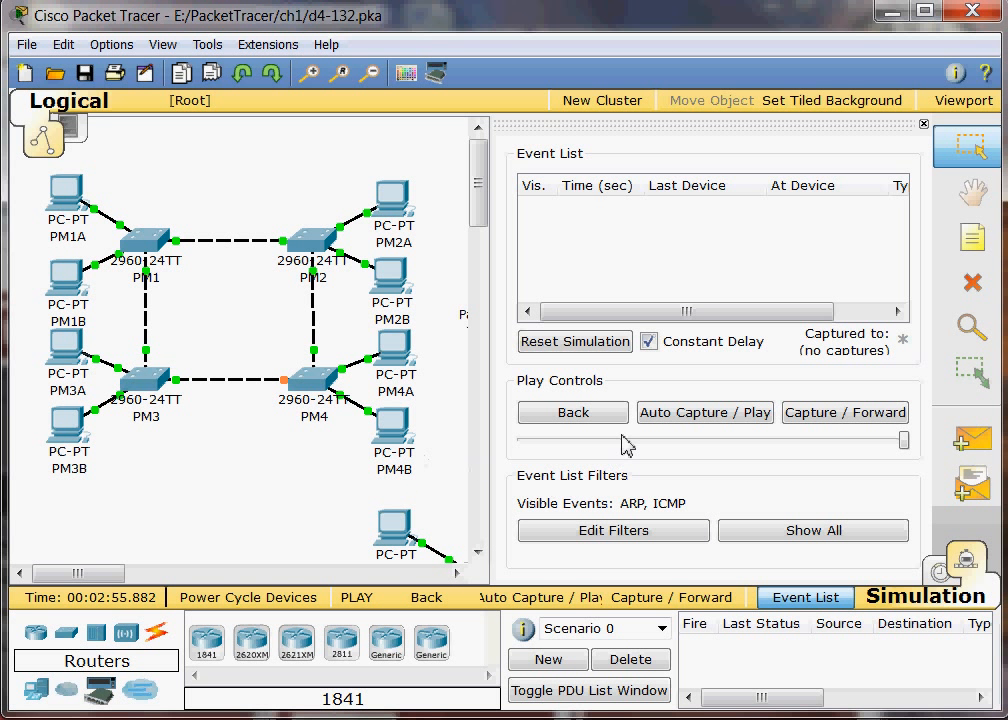
pyautogui.click(696, 424)
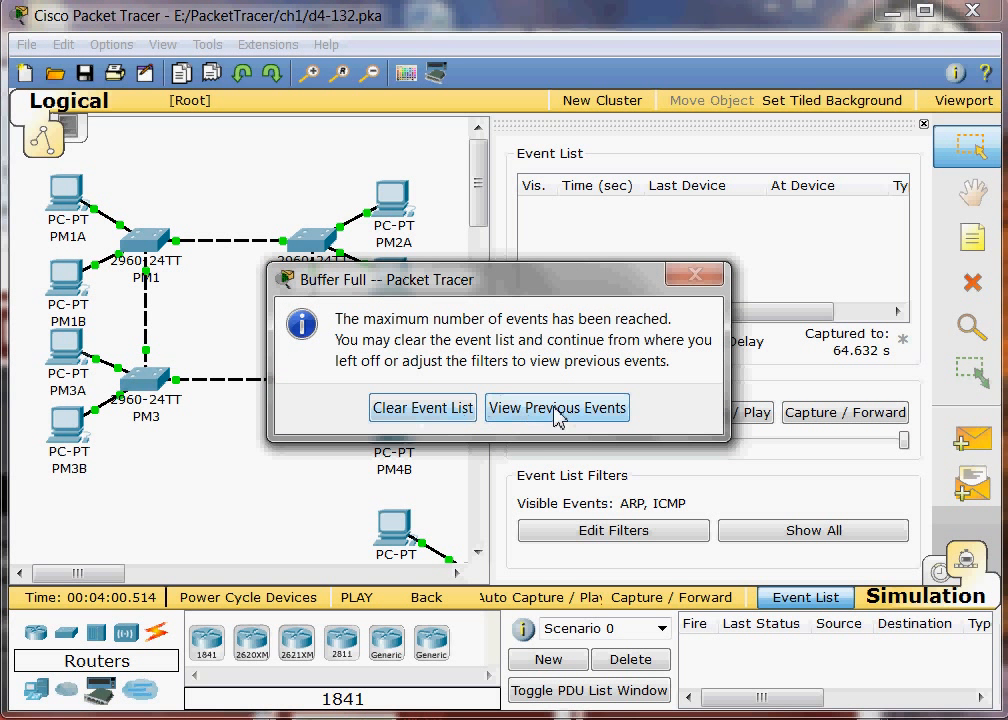
pyautogui.click(441, 416)
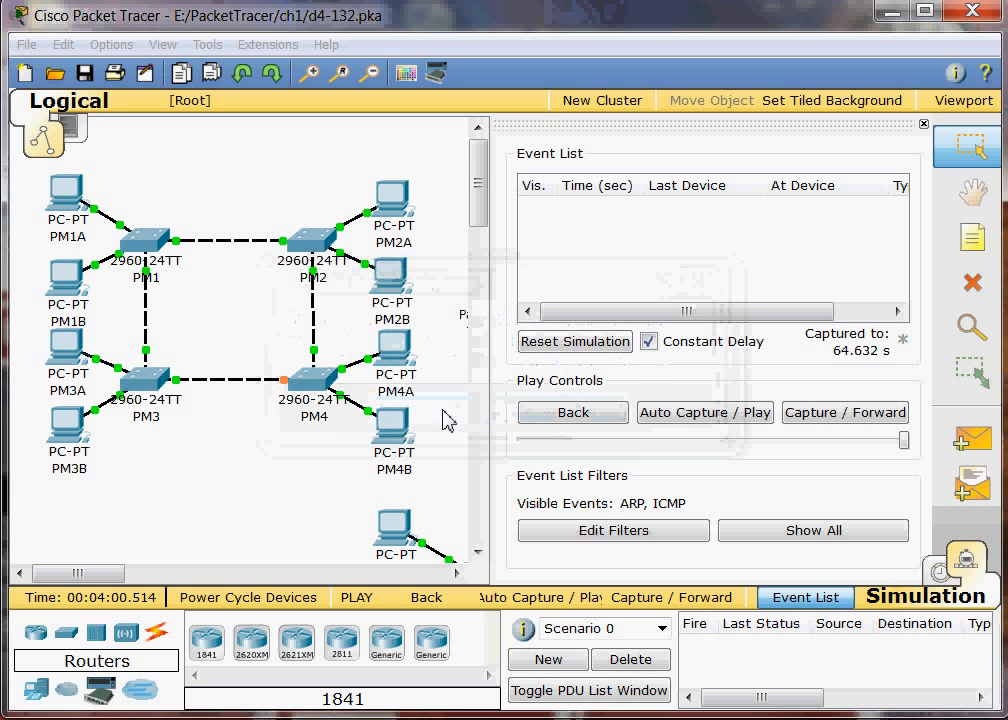
pyautogui.click(709, 424)
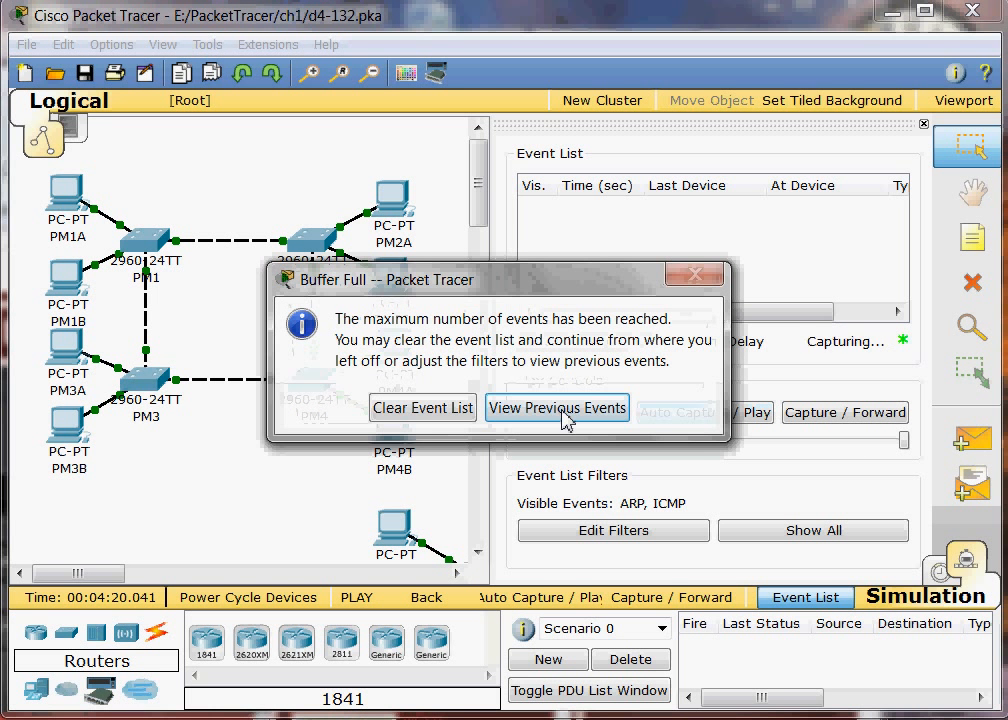
pyautogui.click(470, 415)
# Step: Add a simple PDU from PM3B to PM4B and start the automatic capture
pyautogui.click(972, 440)
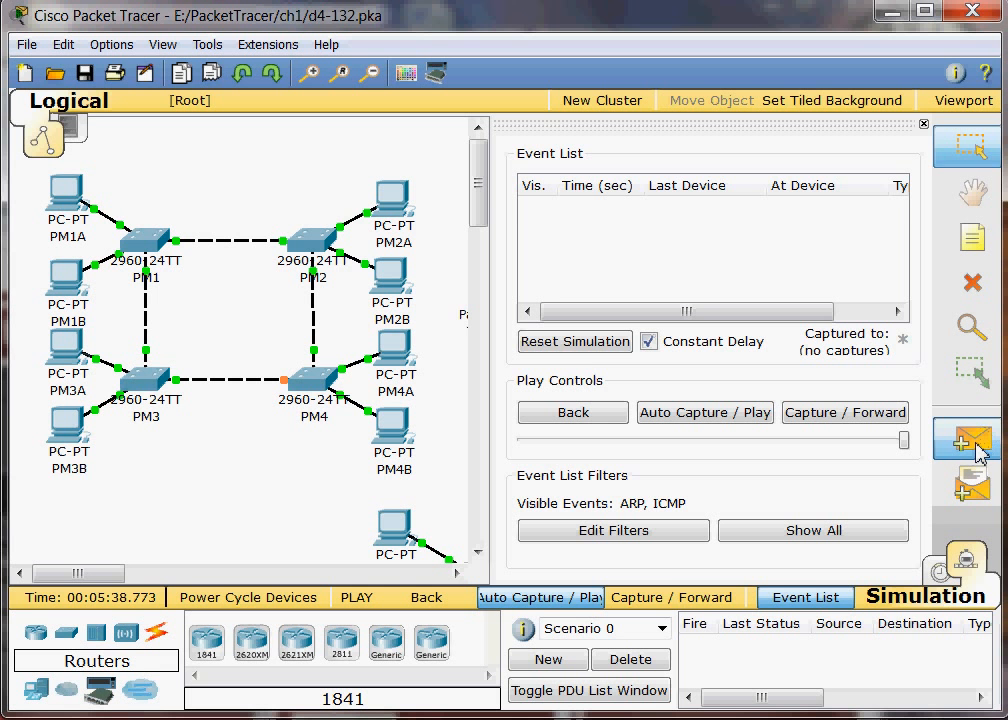
pyautogui.click(68, 432)
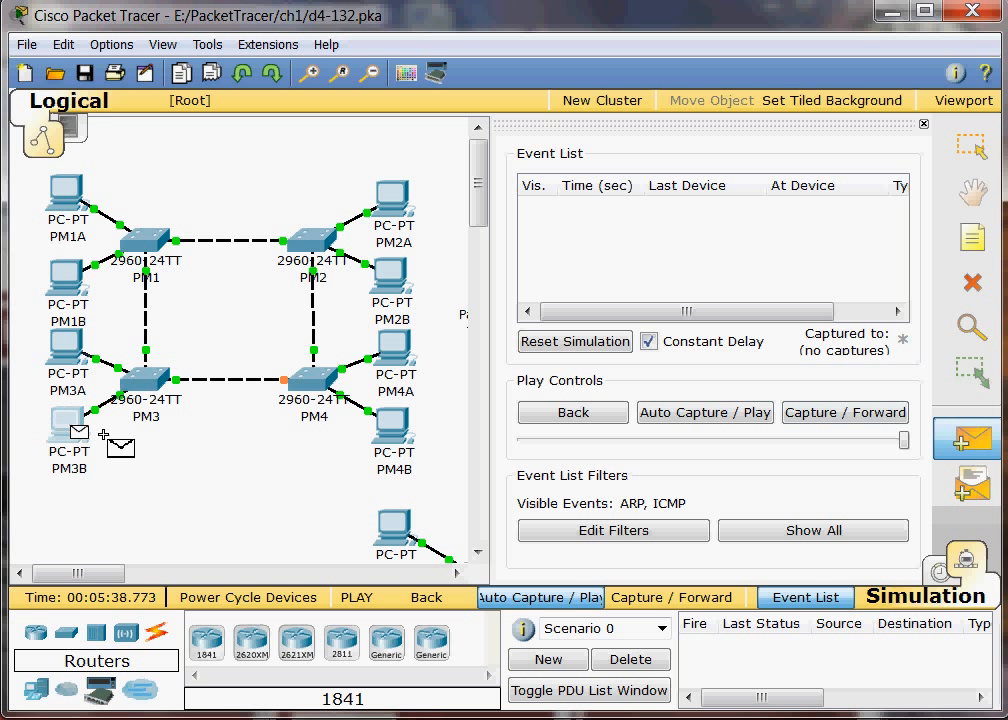
pyautogui.click(393, 418)
pyautogui.click(698, 428)
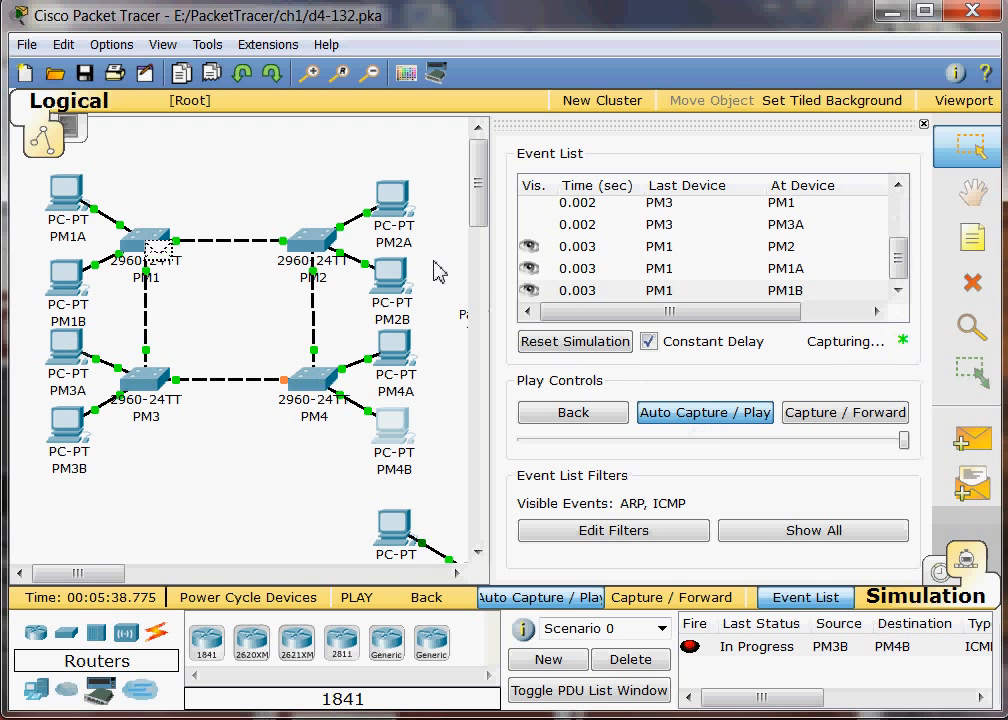
# Step: Slow down the simulation playback, review the captured event details and clear the event list
pyautogui.moveTo(906, 440); pyautogui.dragTo(868, 445)
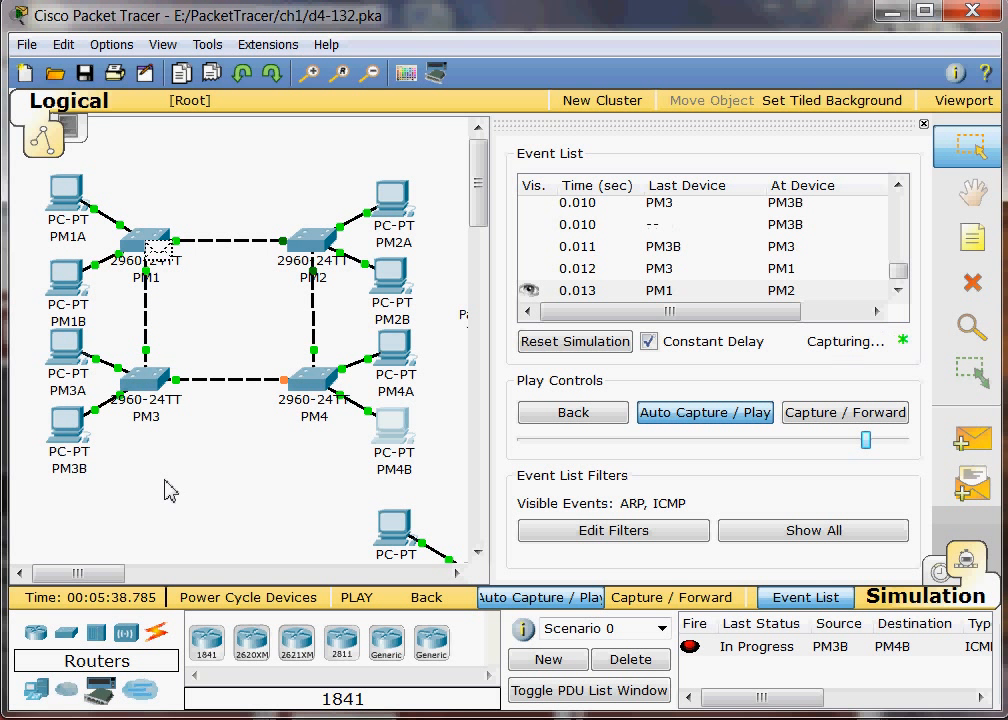
pyautogui.moveTo(782, 322); pyautogui.dragTo(857, 330)
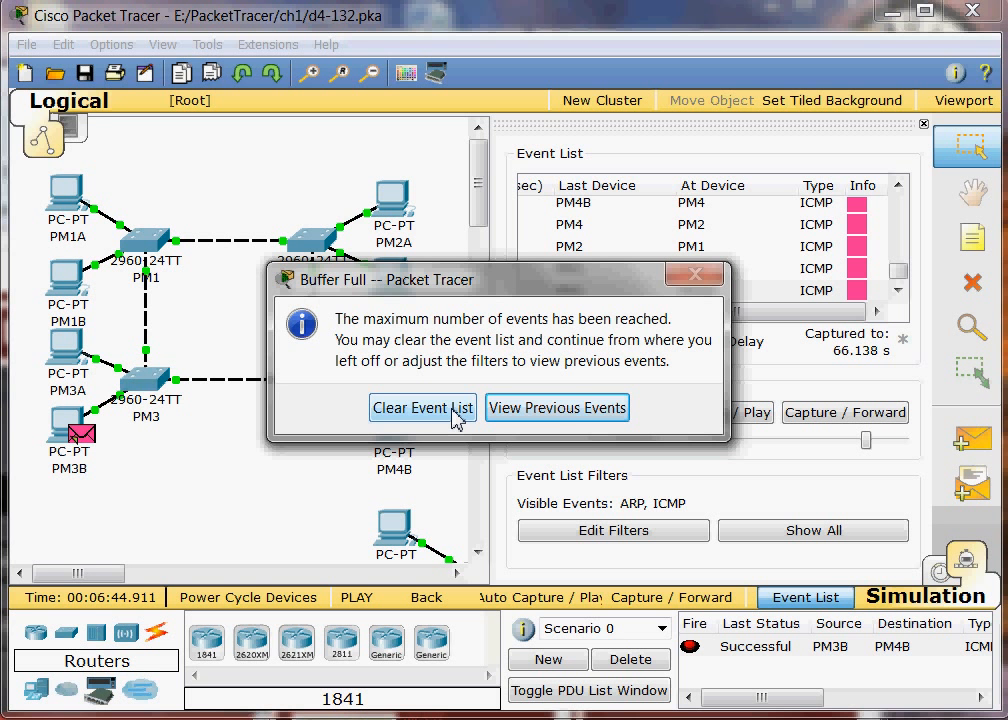
pyautogui.click(452, 412)
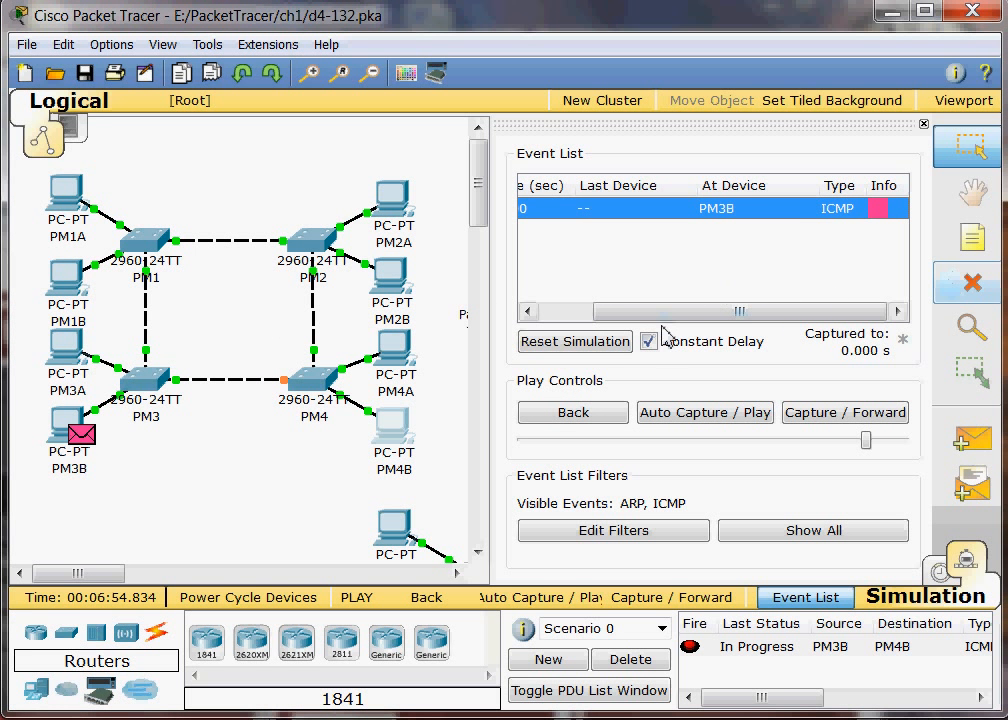
pyautogui.moveTo(645, 311); pyautogui.dragTo(524, 323)
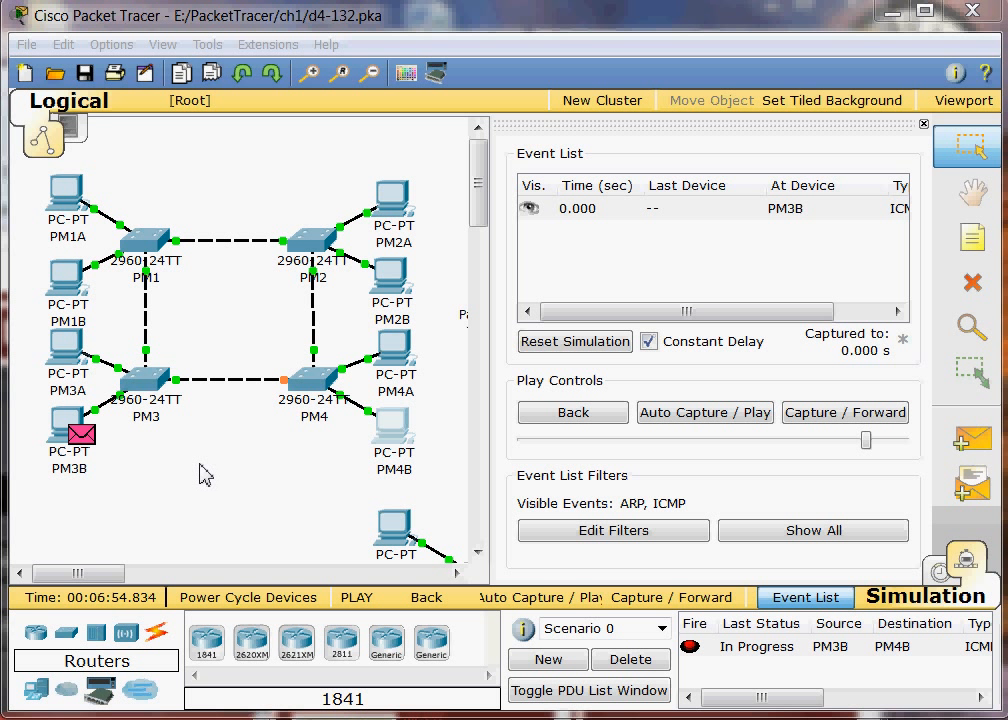
# Step: Delete the link between switches PM2 and PM4 in the partial mesh topology
pyautogui.click(976, 287)
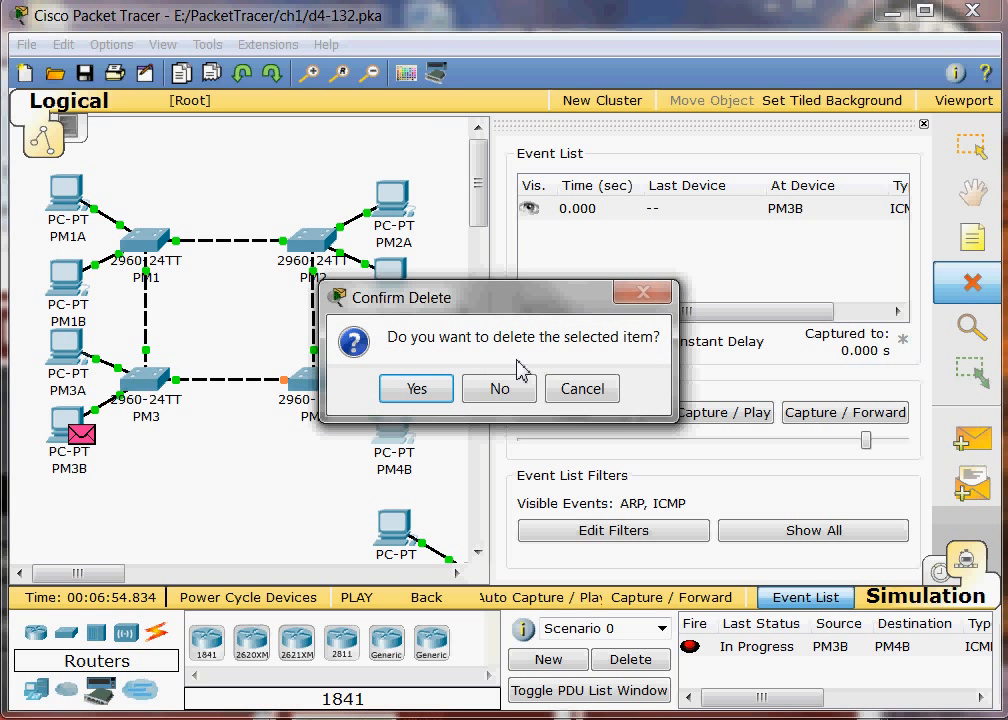
pyautogui.click(590, 393)
pyautogui.click(981, 292)
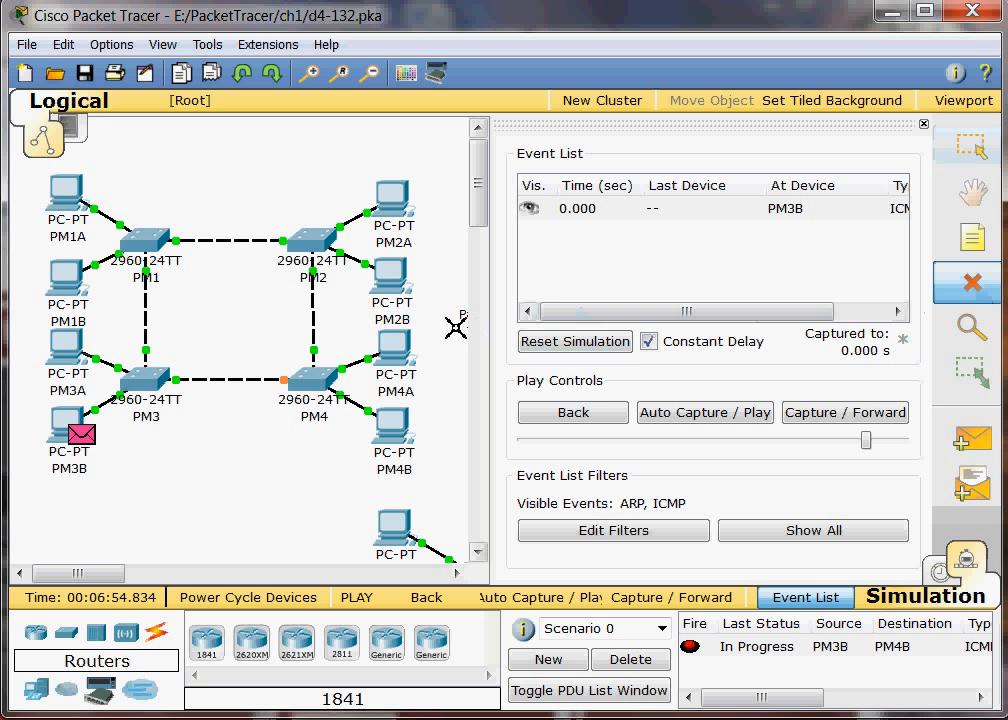
pyautogui.click(315, 320)
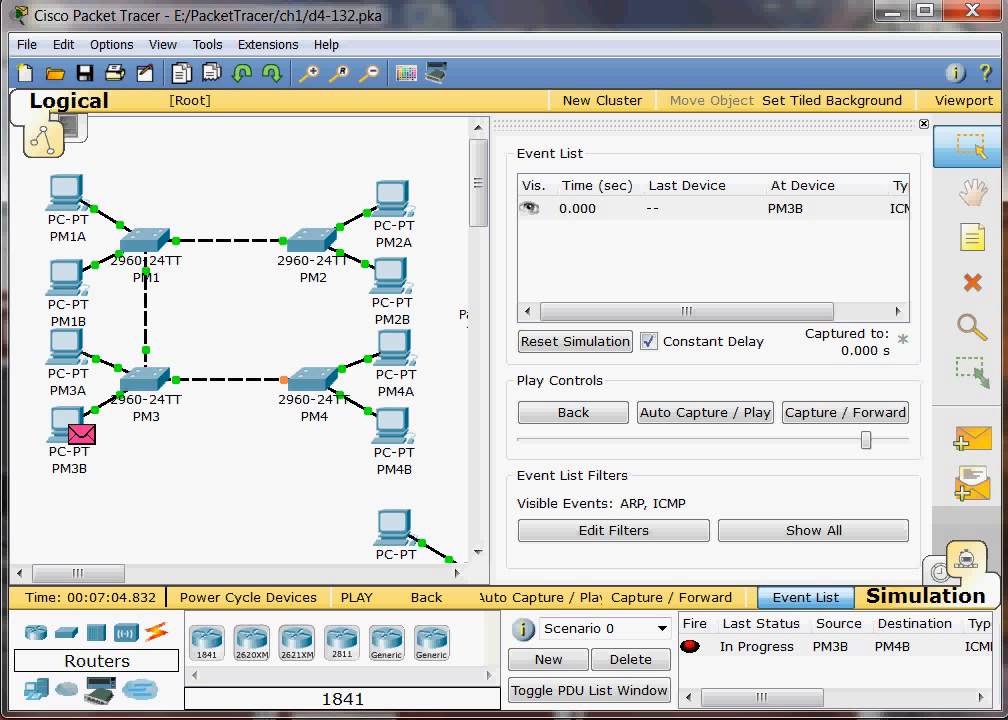
# Step: Reset the simulation and replay the PM3B to PM4B packet automatically, clearing the event list after each run
pyautogui.click(578, 345)
pyautogui.click(716, 418)
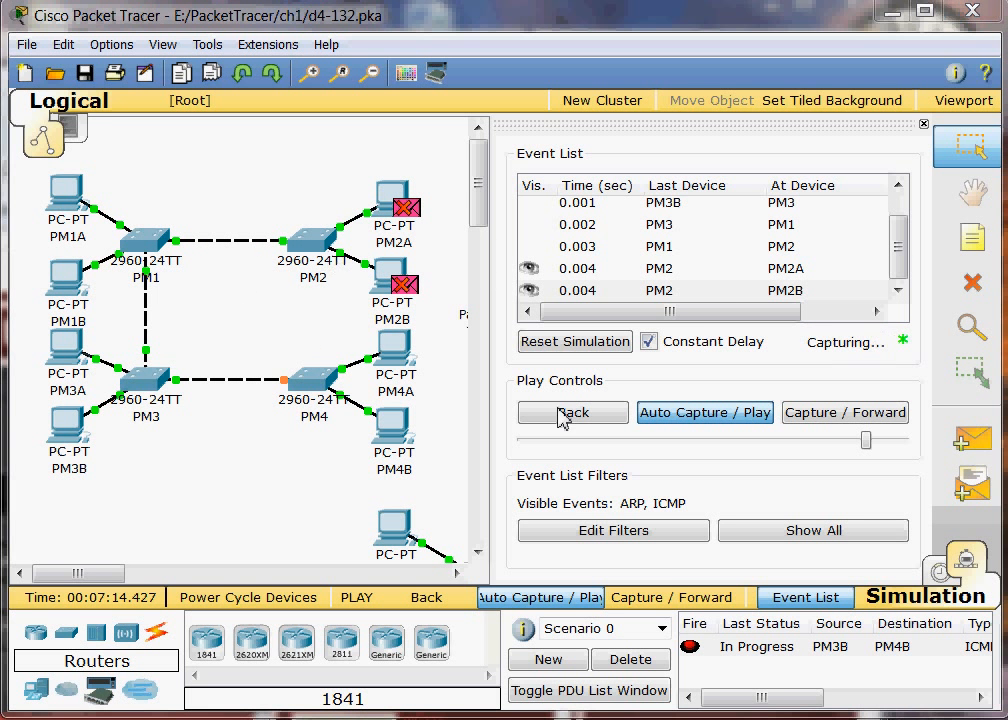
pyautogui.click(383, 410)
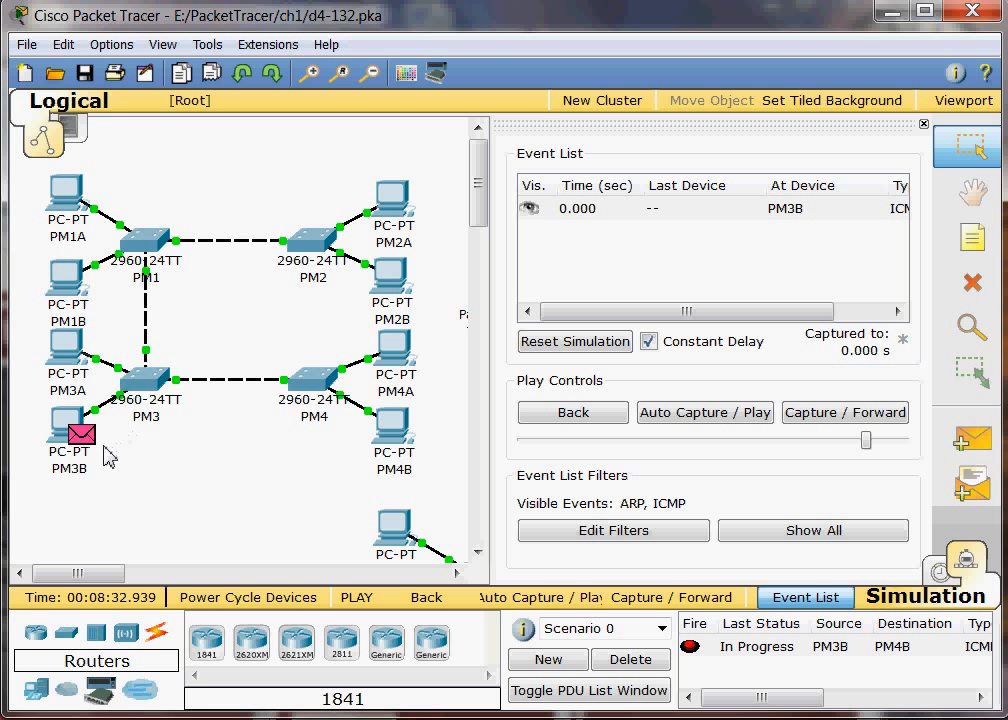
pyautogui.click(684, 414)
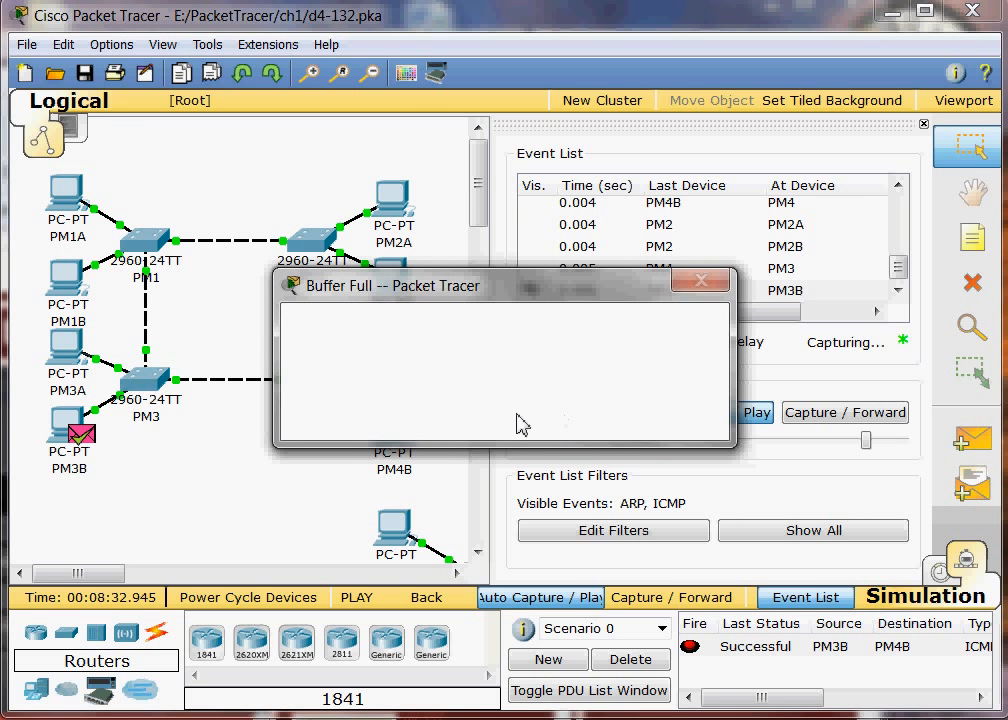
pyautogui.click(432, 416)
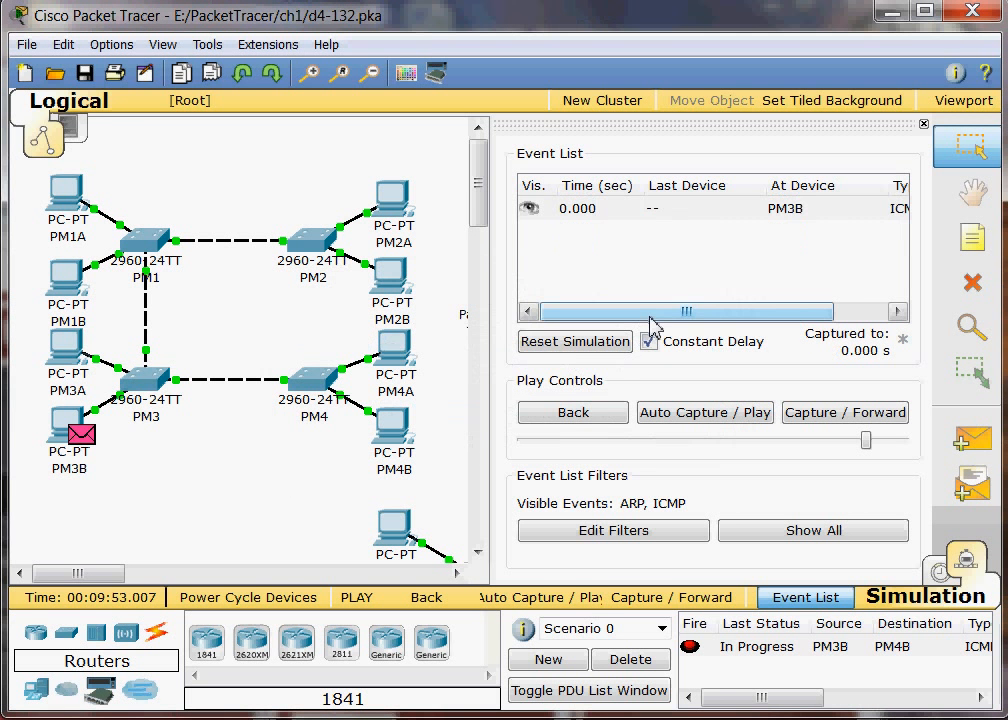
pyautogui.moveTo(668, 318); pyautogui.dragTo(702, 265)
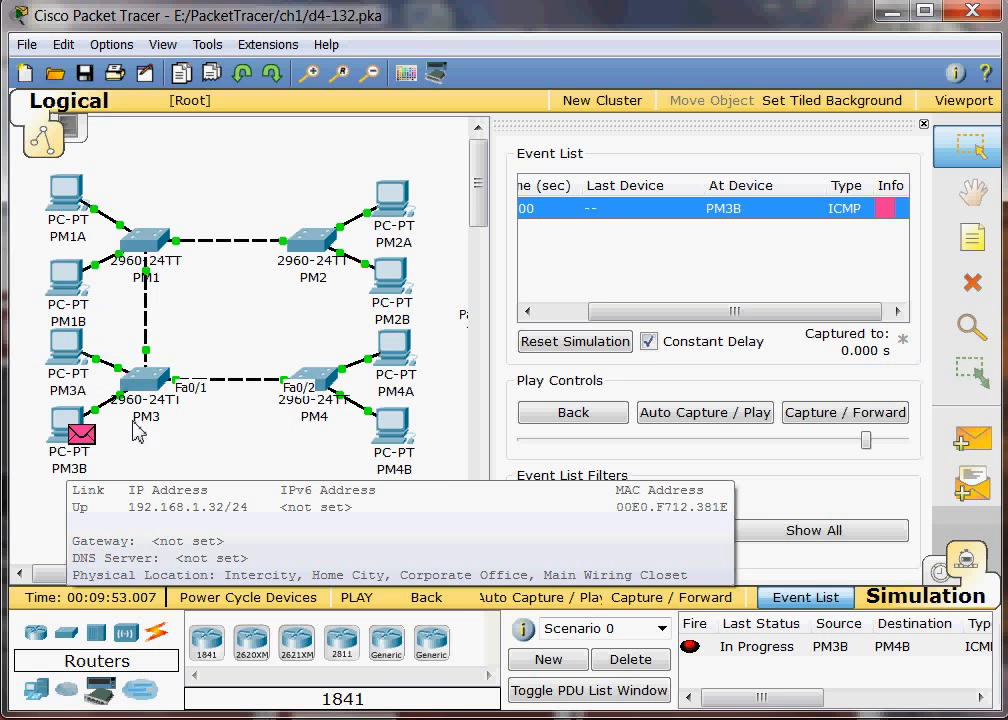
pyautogui.moveTo(358, 403)
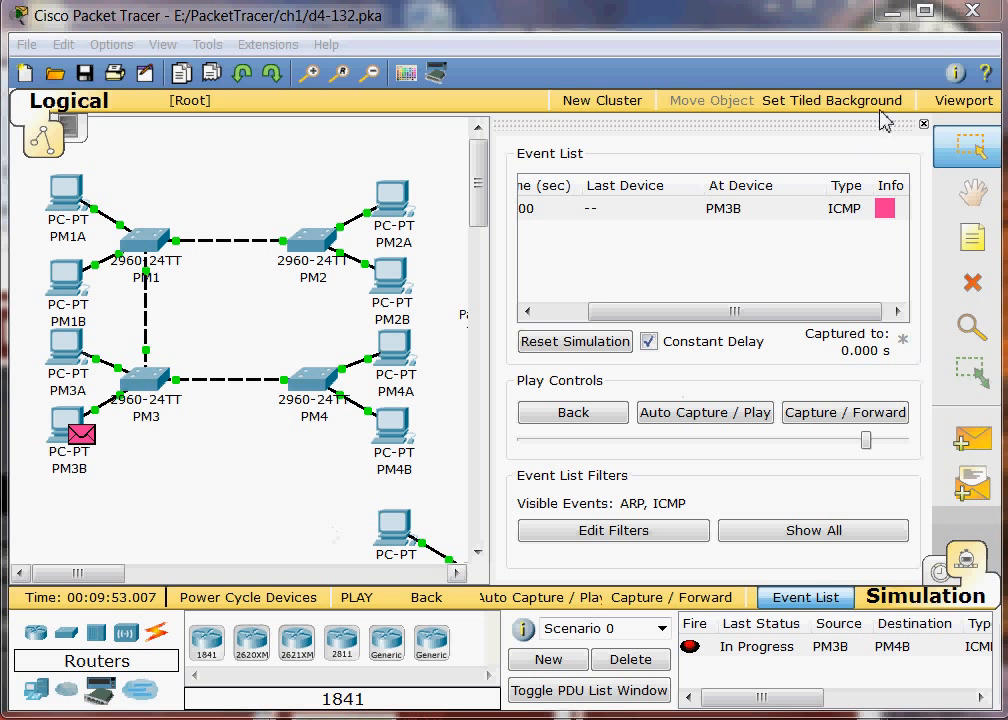
# Step: Return to Realtime mode and bring the star topology into view
pyautogui.moveTo(924, 130); pyautogui.dragTo(922, 134)
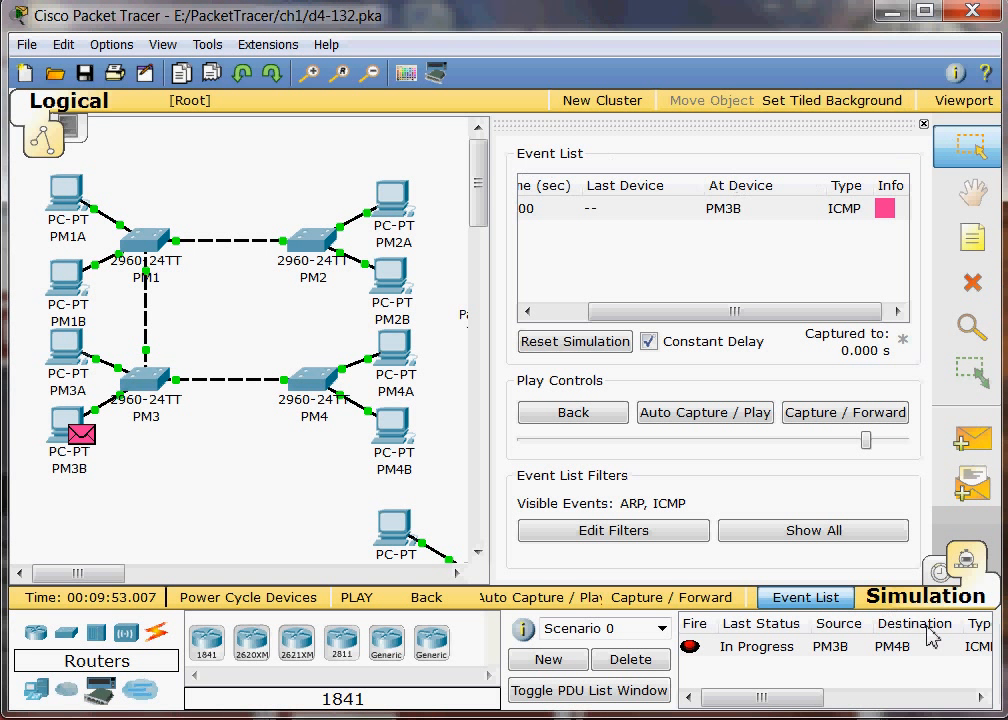
pyautogui.click(942, 570)
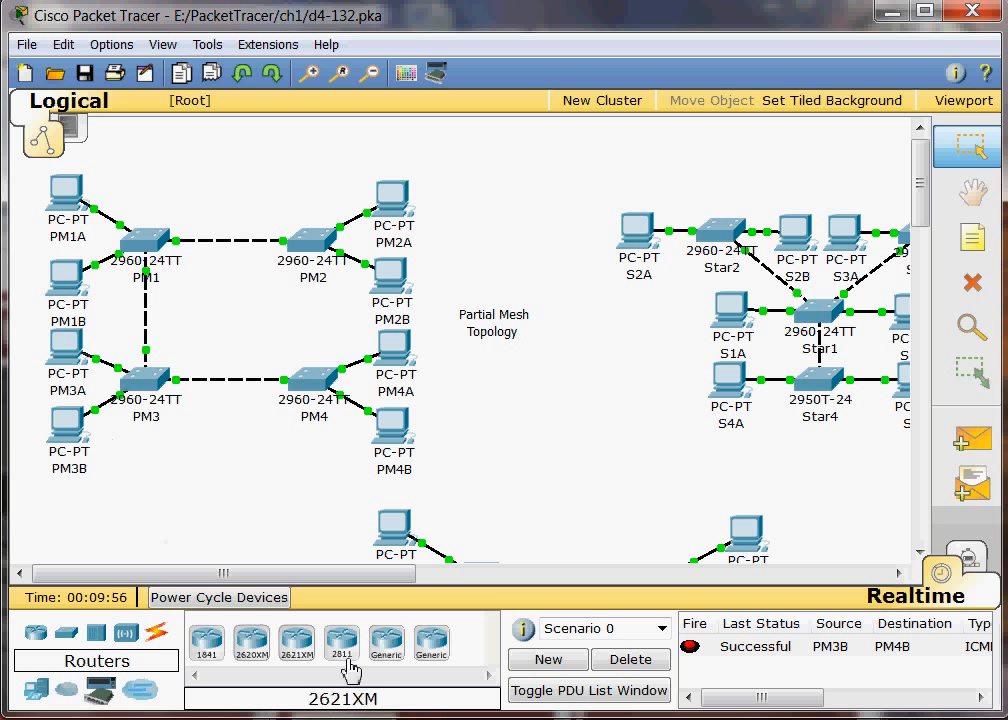
pyautogui.moveTo(331, 575); pyautogui.dragTo(570, 592)
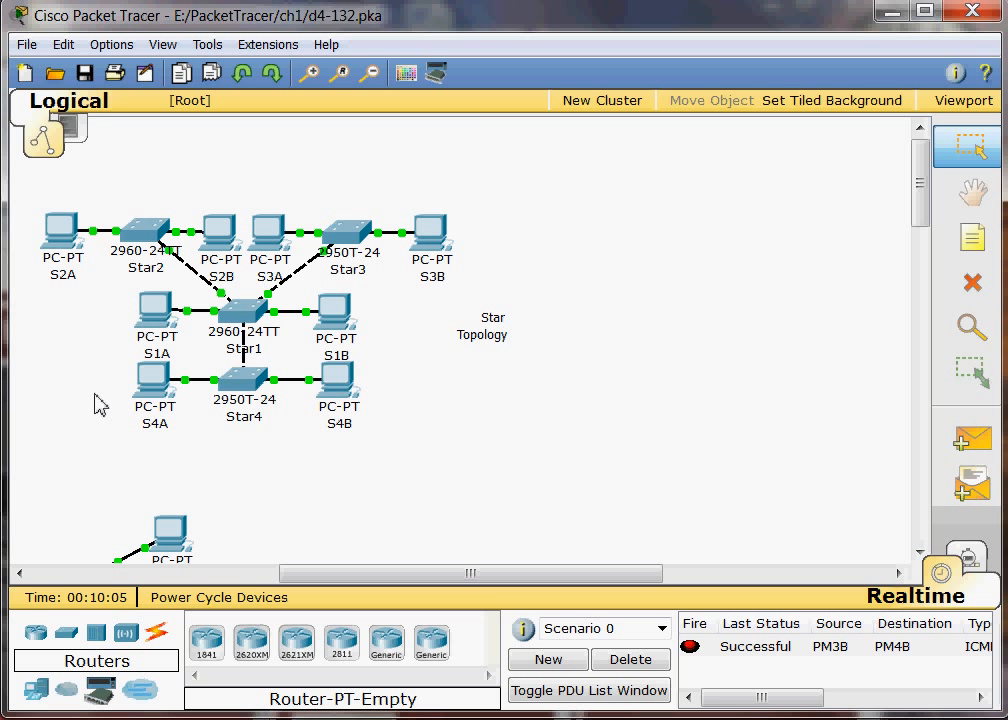
# Step: Switch to Simulation mode and add a simple PDU from S2A to S4B in the star topology
pyautogui.click(976, 567)
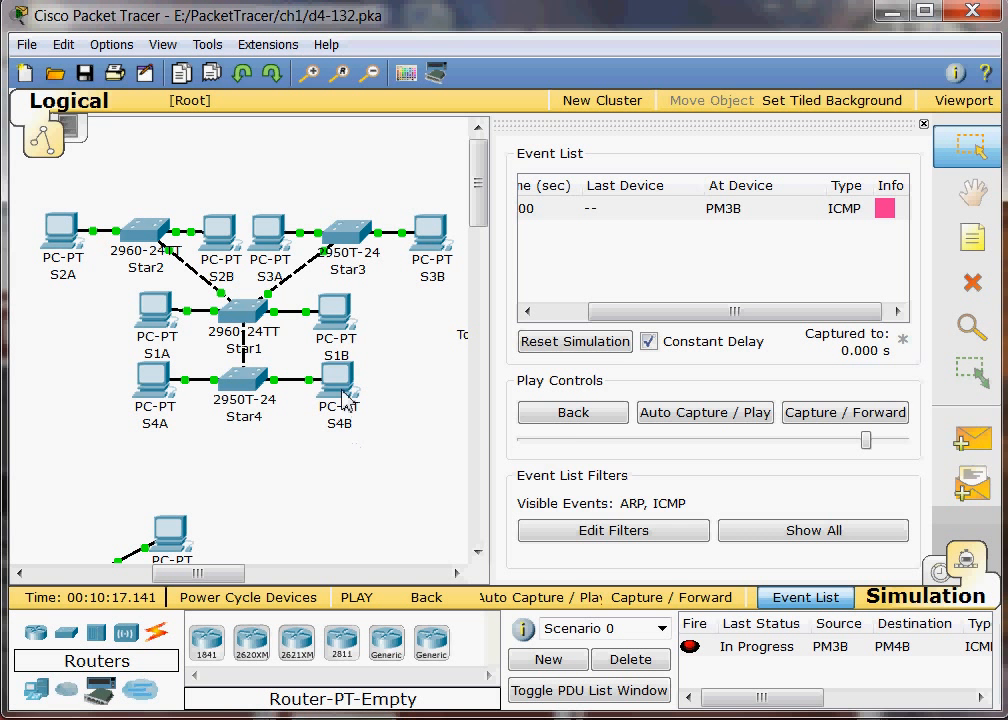
pyautogui.moveTo(341, 397)
pyautogui.click(970, 438)
pyautogui.click(50, 234)
pyautogui.click(339, 383)
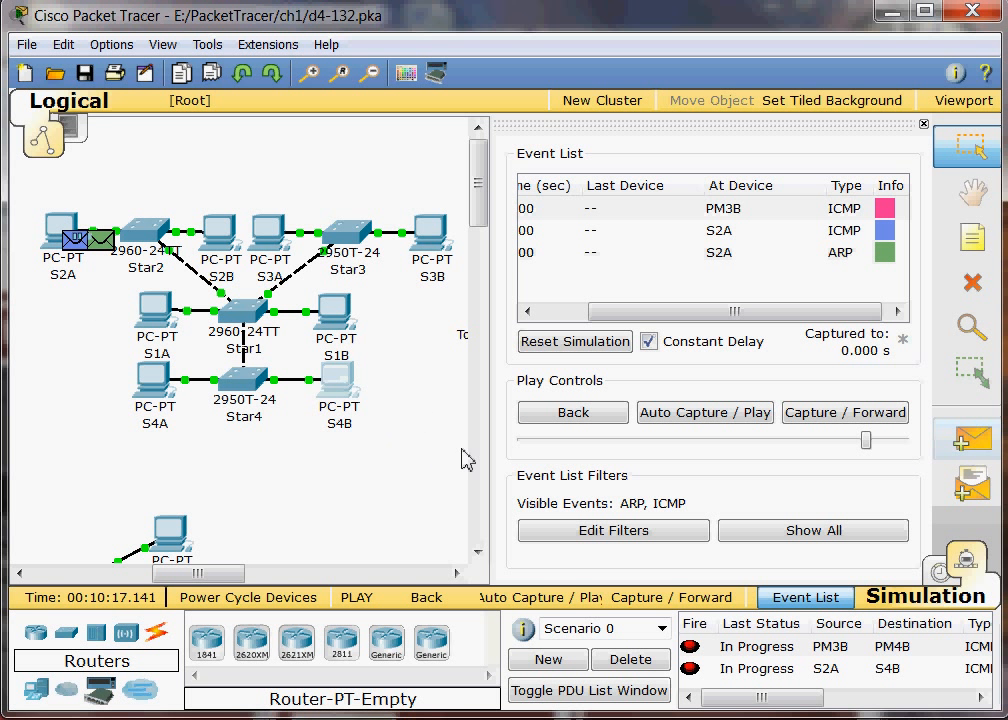
# Step: Play the S2A to S4B packet simulation automatically and clear the event list
pyautogui.click(731, 424)
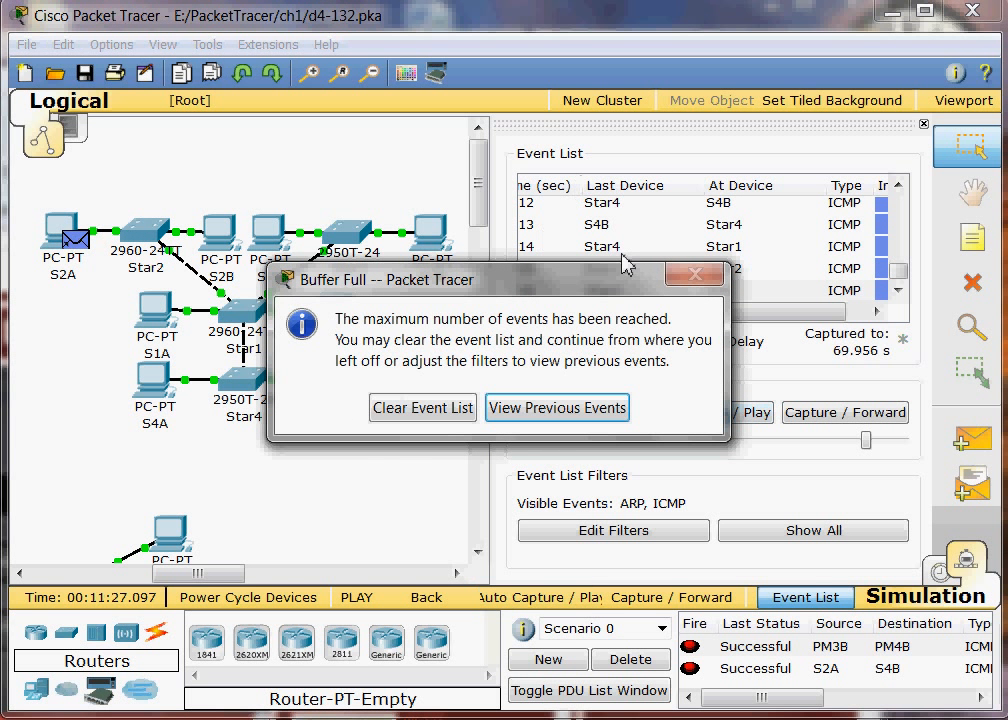
pyautogui.click(428, 408)
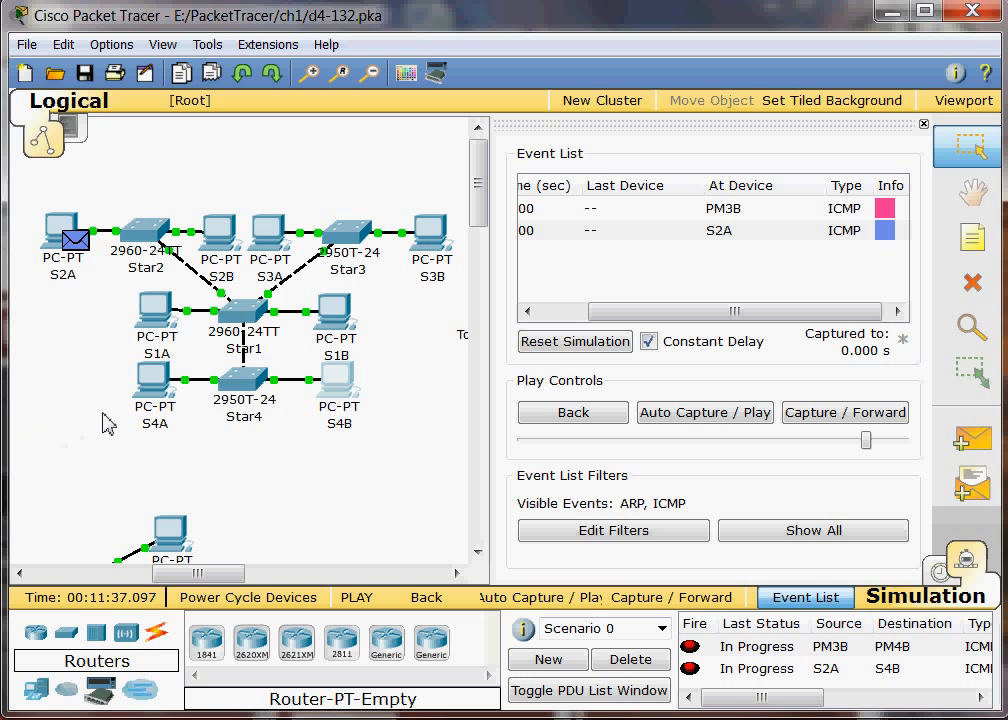
pyautogui.moveTo(112, 216)
# Step: Delete the link between switches Star2 and Star1 in the star topology, keeping the PC picked by mistake
pyautogui.click(973, 285)
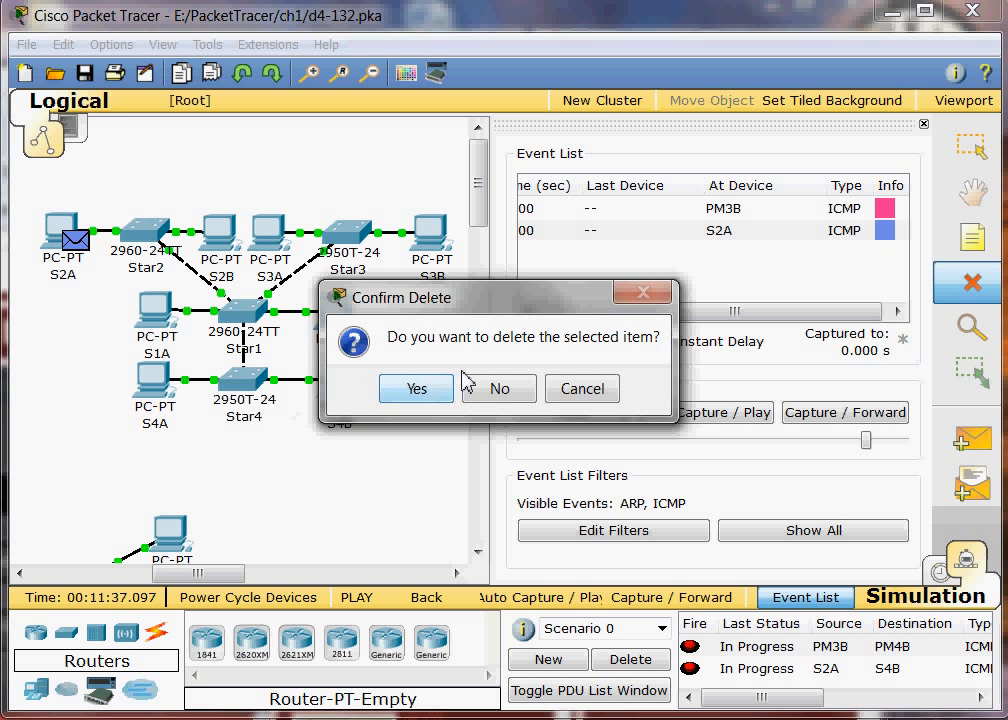
pyautogui.click(500, 389)
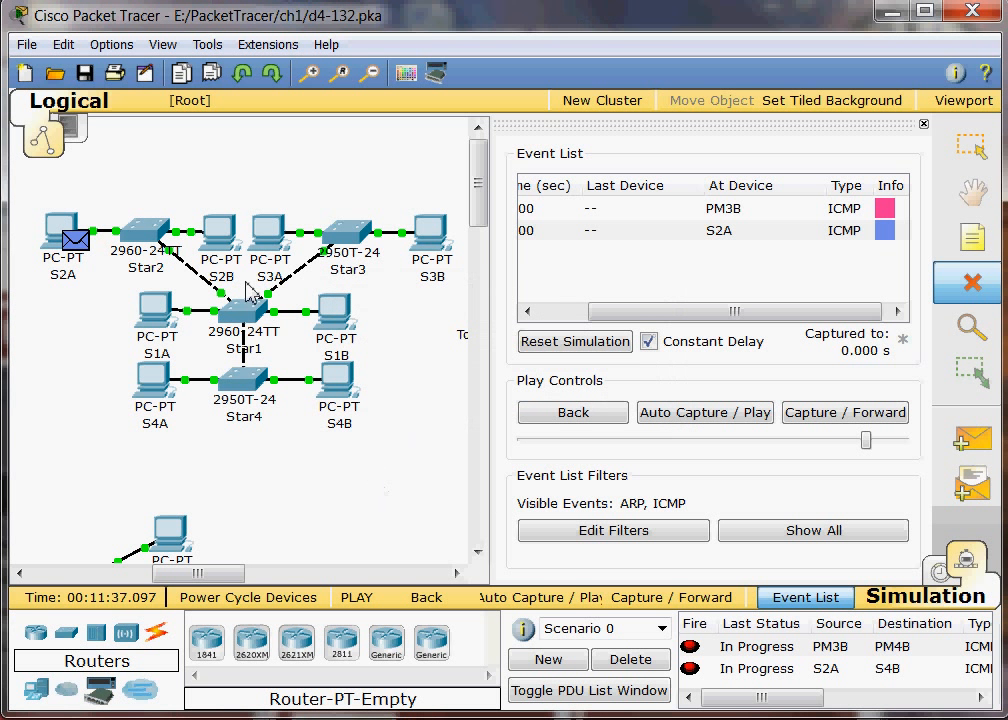
pyautogui.click(193, 274)
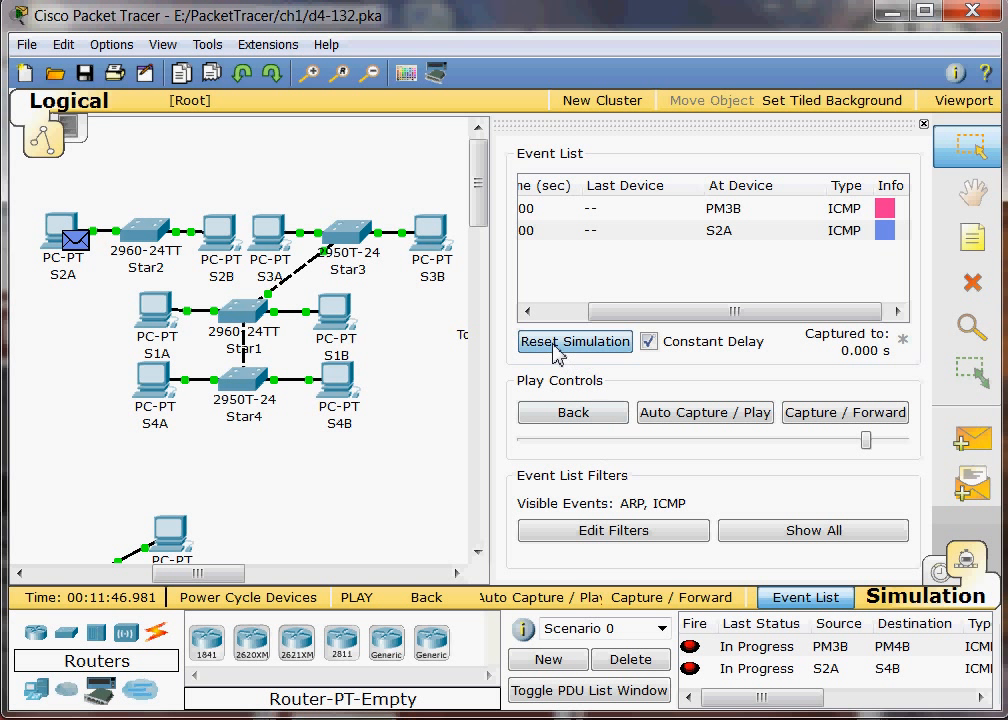
# Step: Reset the simulation, replay the S2A to S4B packet automatically and clear the event list
pyautogui.click(551, 352)
pyautogui.click(598, 345)
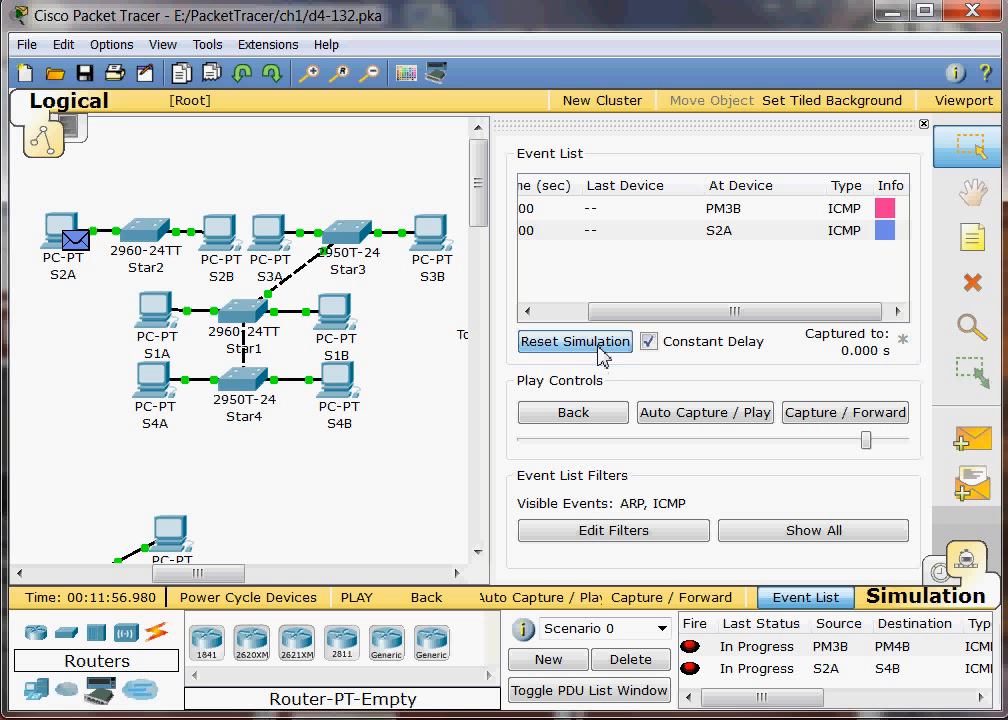
pyautogui.click(716, 421)
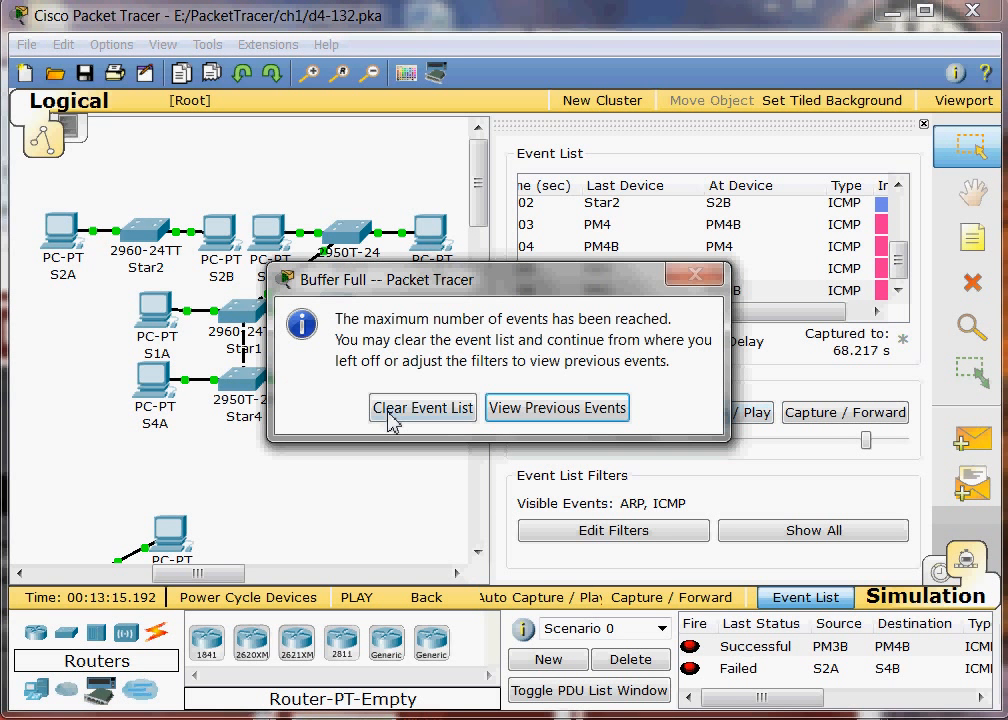
pyautogui.click(399, 418)
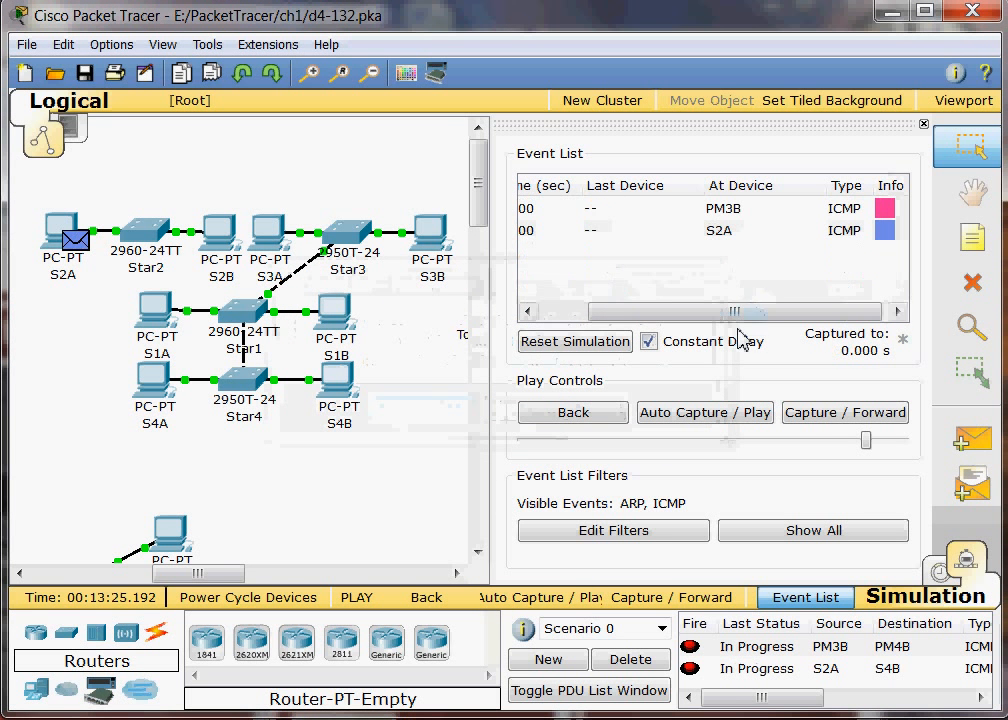
pyautogui.moveTo(725, 313); pyautogui.dragTo(697, 319)
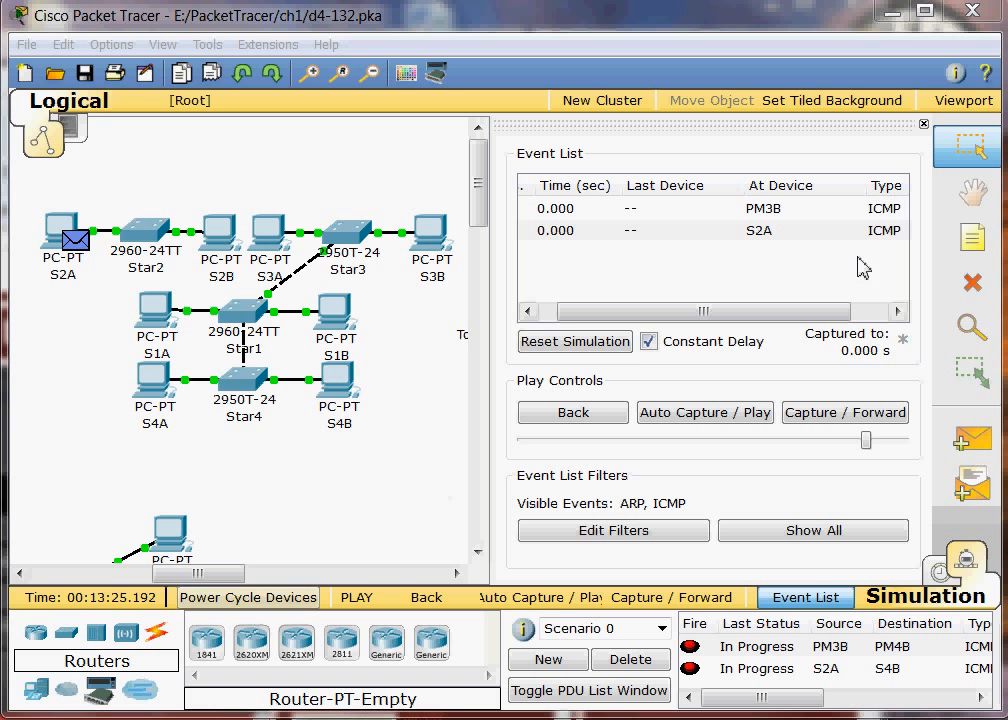
# Step: Return to Realtime mode and bring the full mesh topology into view
pyautogui.click(938, 571)
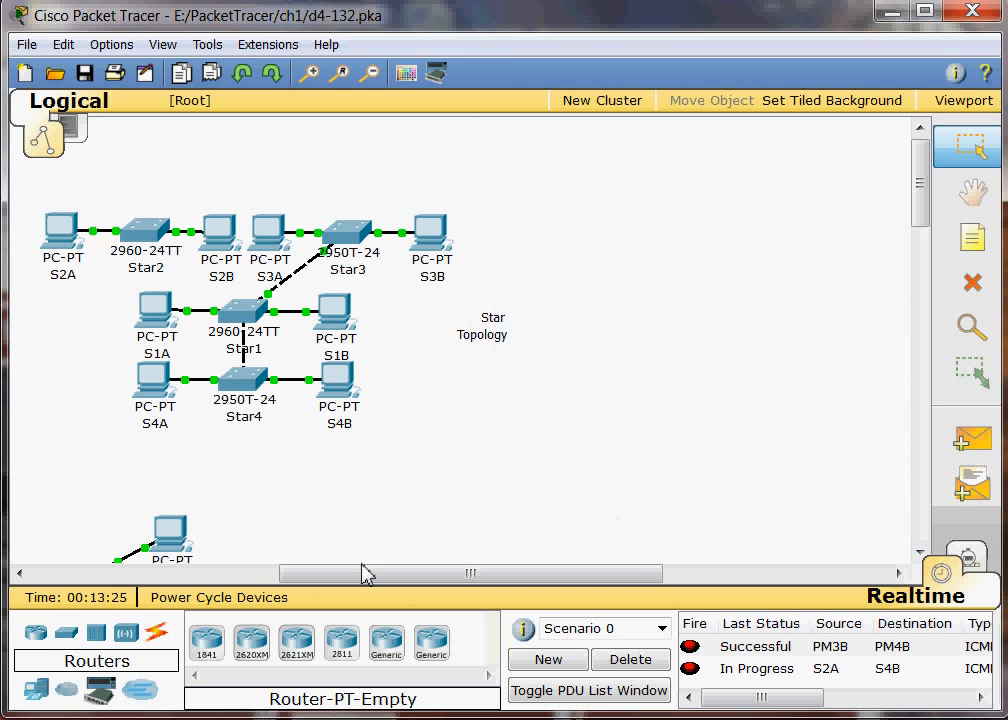
pyautogui.moveTo(396, 574); pyautogui.dragTo(232, 586)
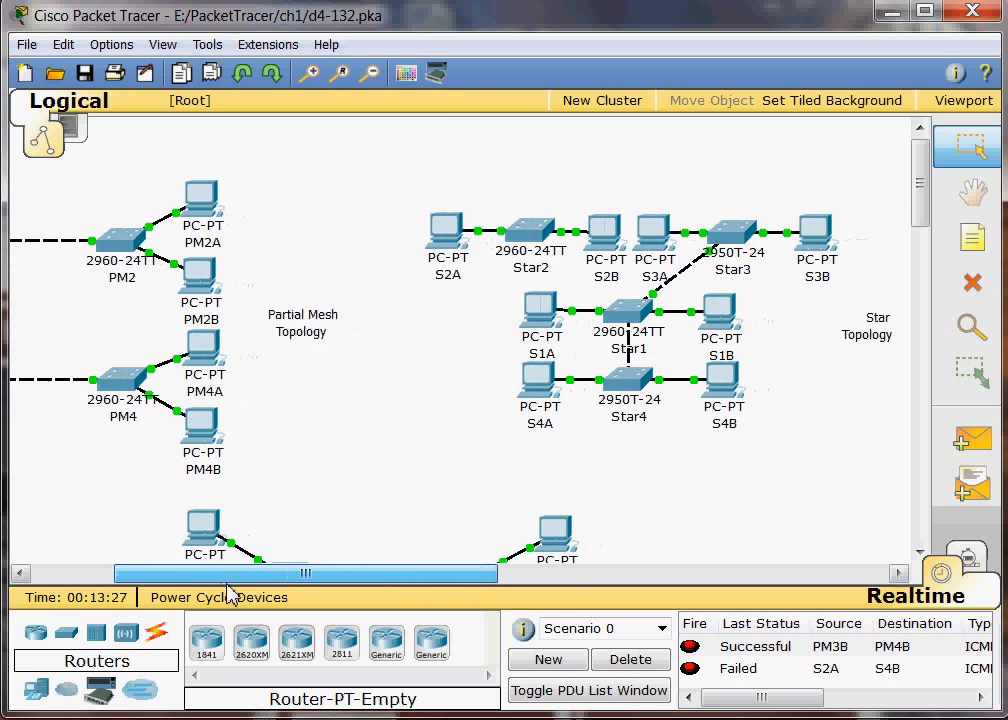
pyautogui.scroll(-5, 278, 475)
pyautogui.scroll(-2, 278, 475)
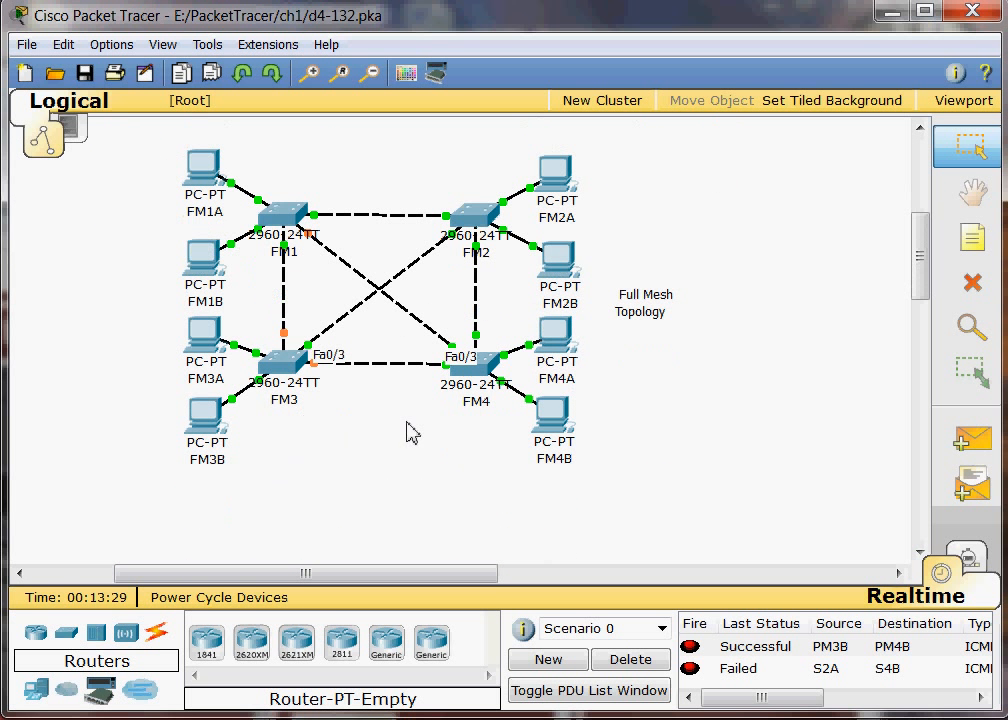
pyautogui.moveTo(349, 575); pyautogui.dragTo(396, 587)
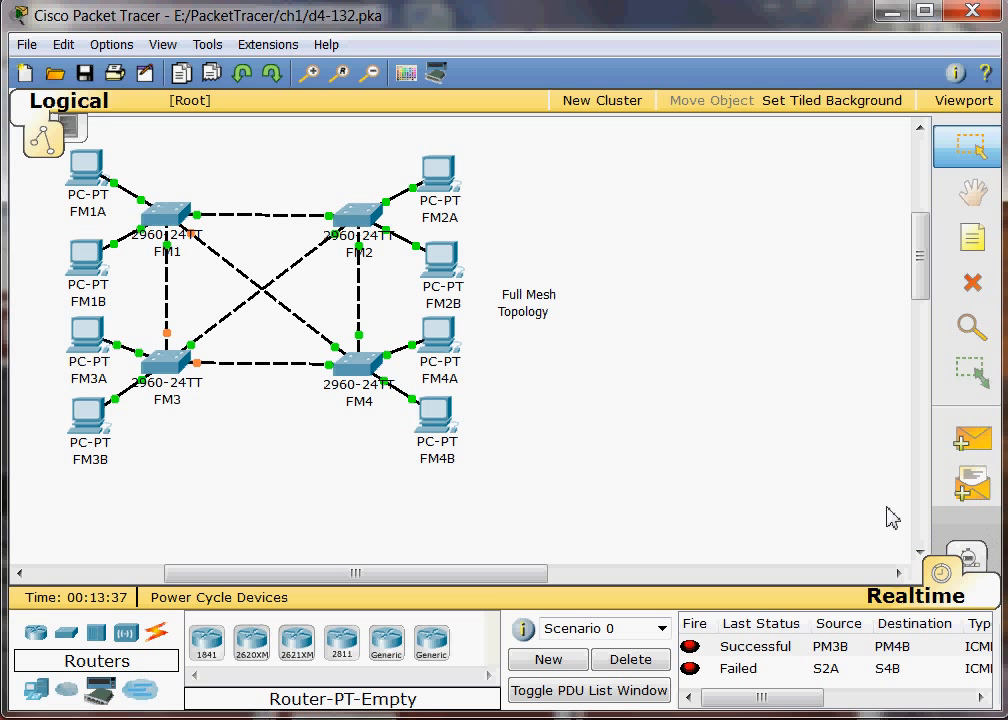
# Step: Switch to Simulation mode and reset the simulation with the full mesh topology in view
pyautogui.hotkey('shift', 's')
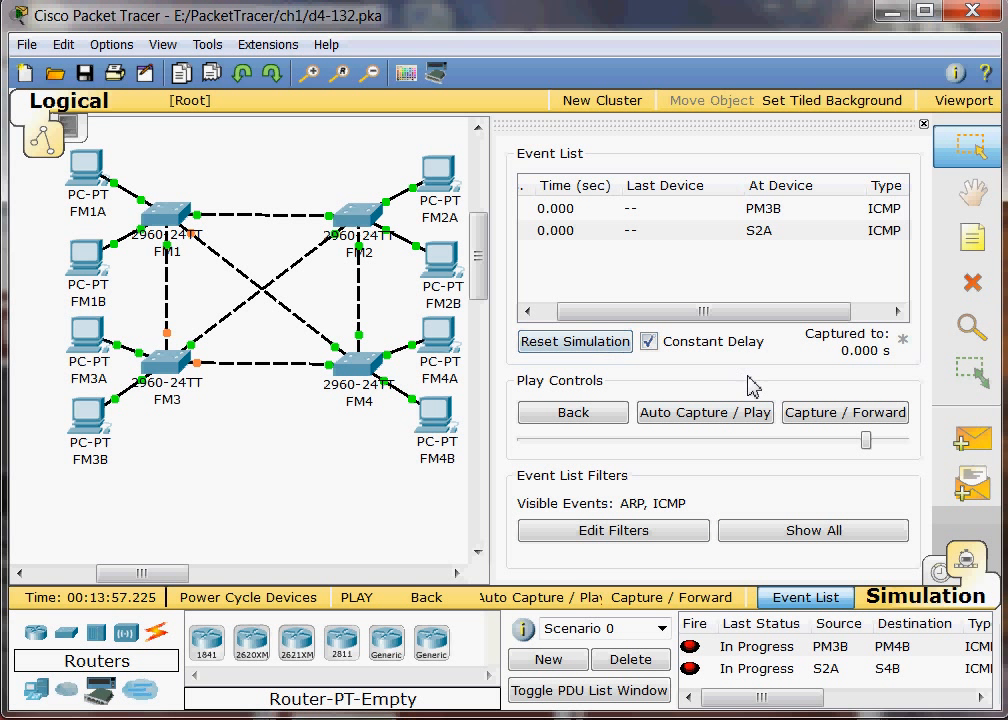
pyautogui.moveTo(717, 322); pyautogui.dragTo(576, 338)
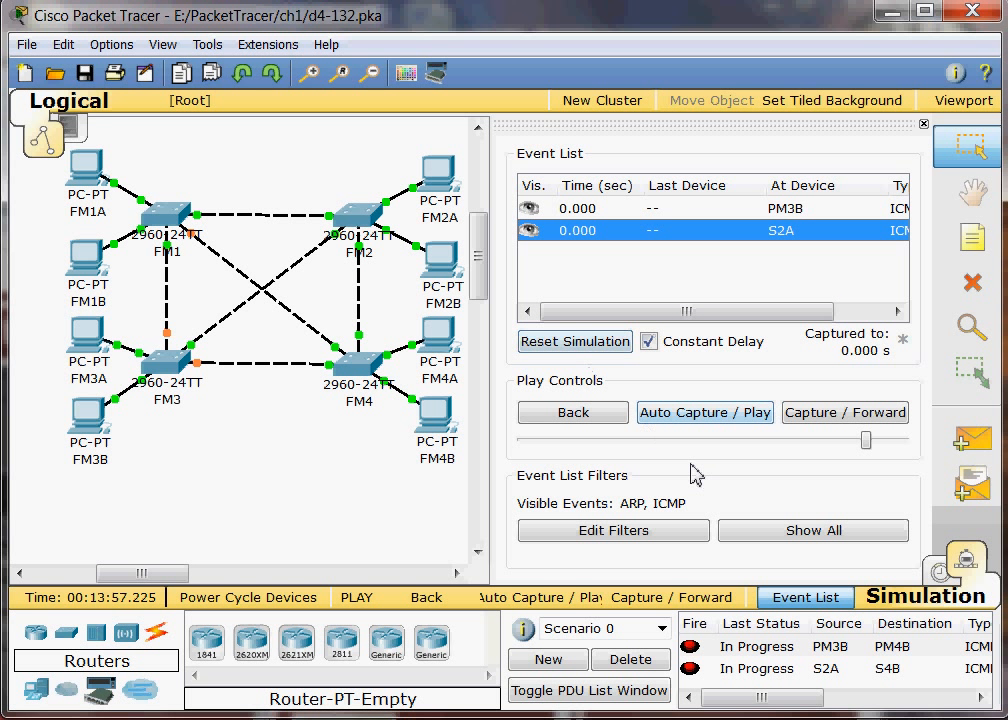
pyautogui.click(597, 343)
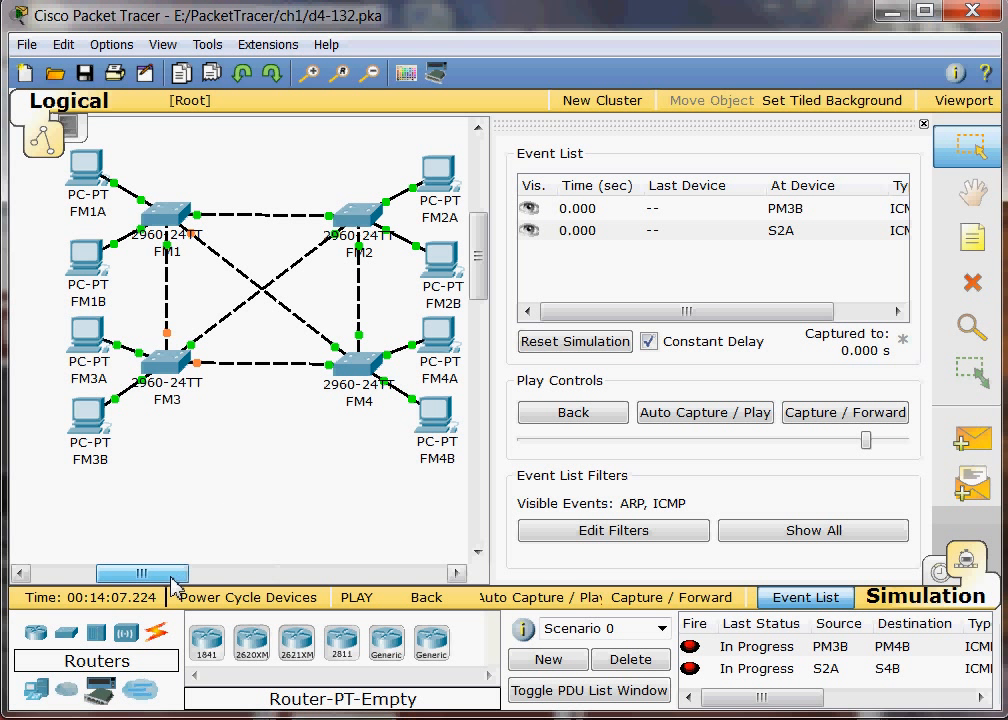
# Step: Add a simple PDU from FM1A to FM3B in the full mesh topology
pyautogui.moveTo(175, 574); pyautogui.dragTo(181, 574)
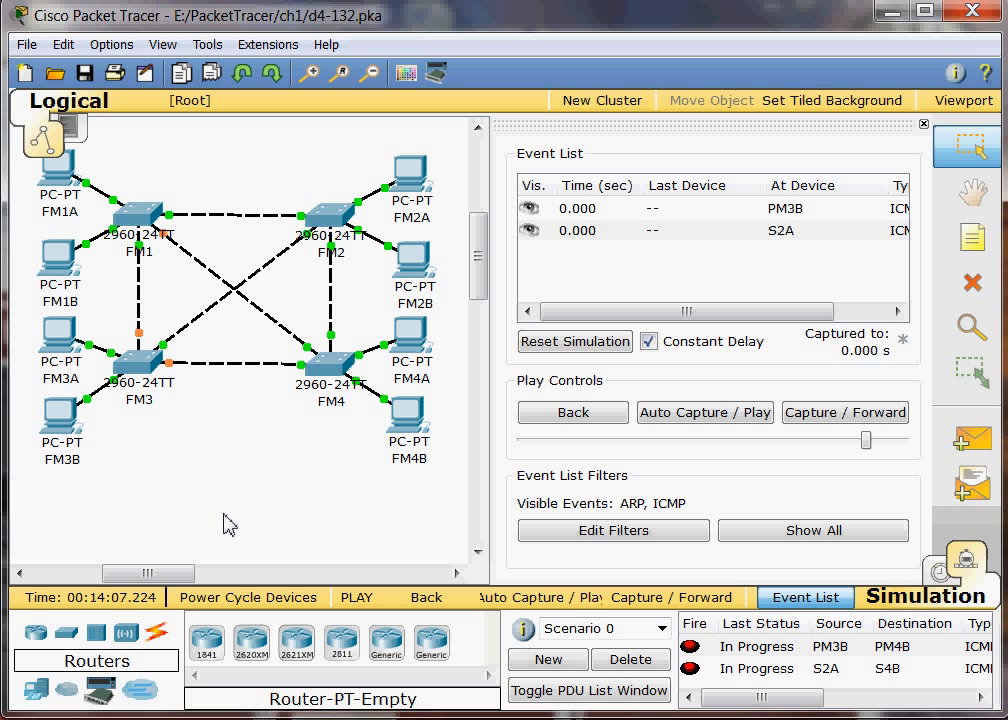
pyautogui.moveTo(69, 183)
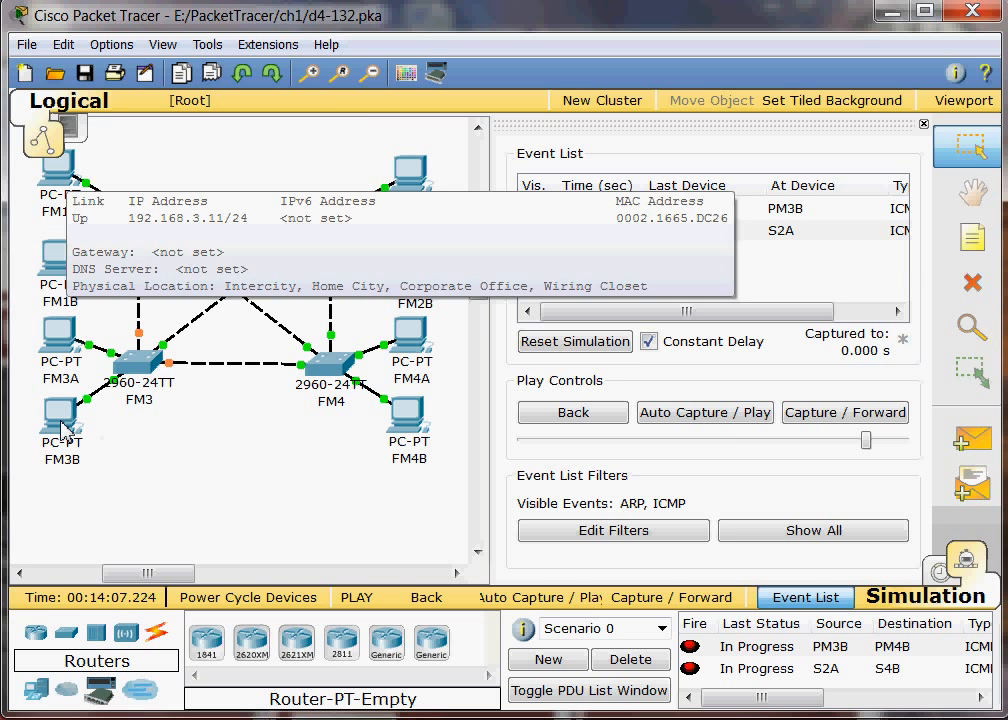
pyautogui.moveTo(62, 428)
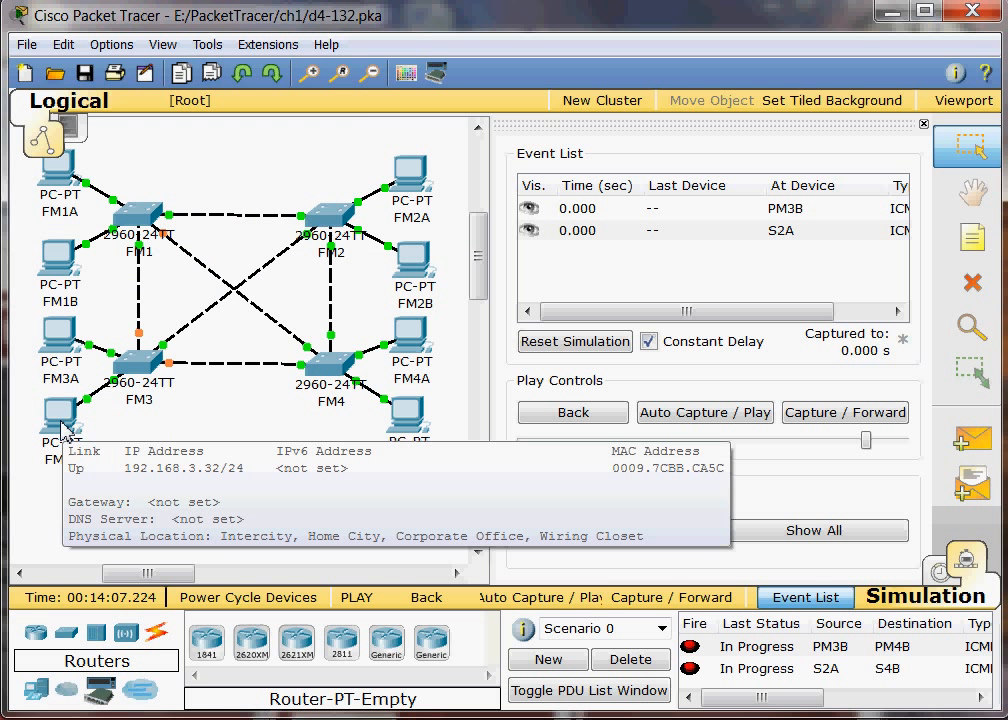
pyautogui.click(972, 440)
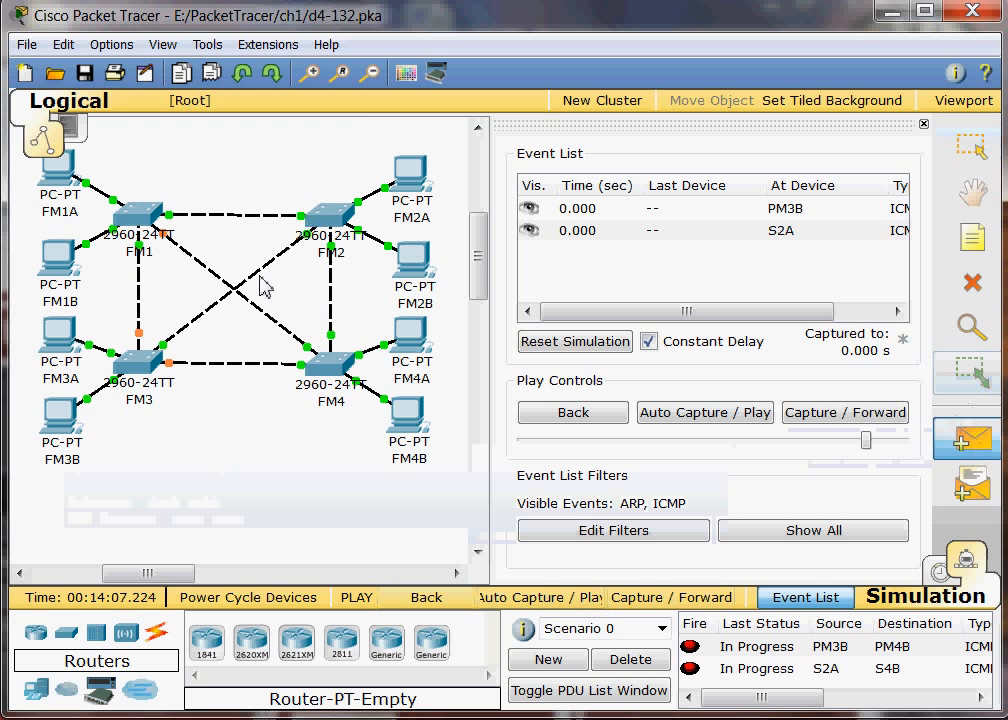
pyautogui.click(68, 190)
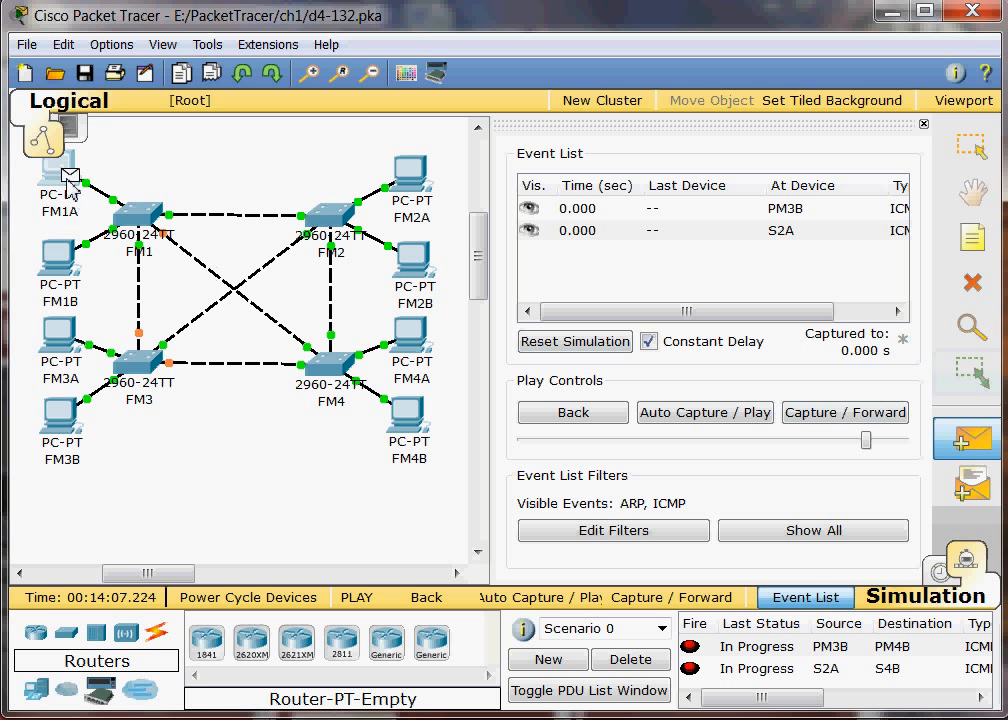
pyautogui.click(65, 421)
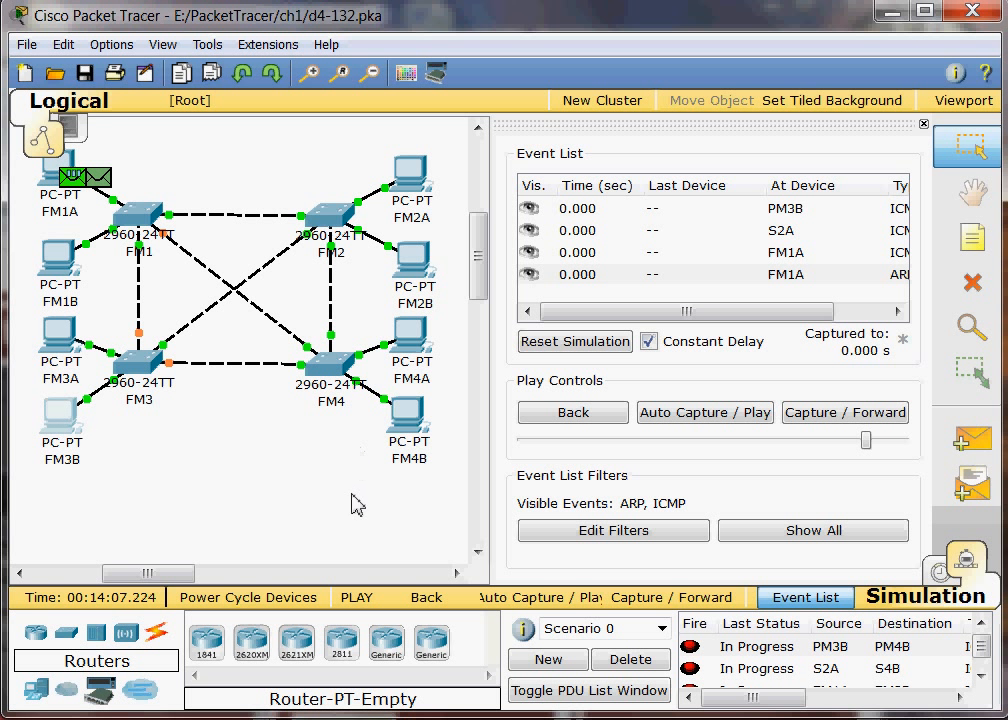
# Step: Play the FM1A to FM3B packet simulation automatically and clear the event list
pyautogui.click(718, 414)
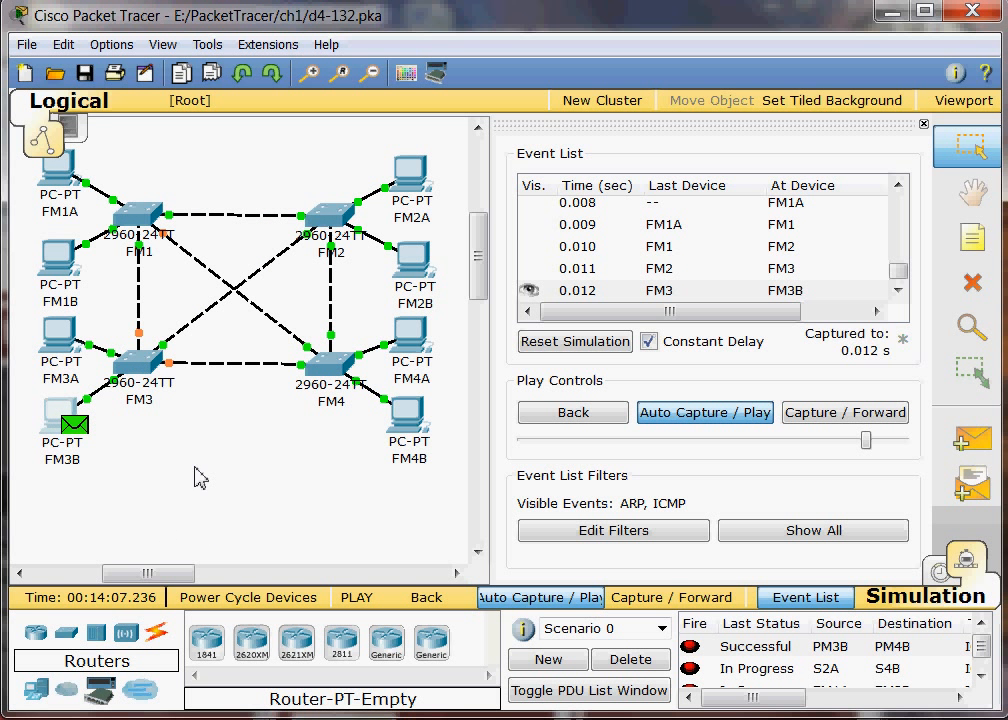
pyautogui.moveTo(68, 474)
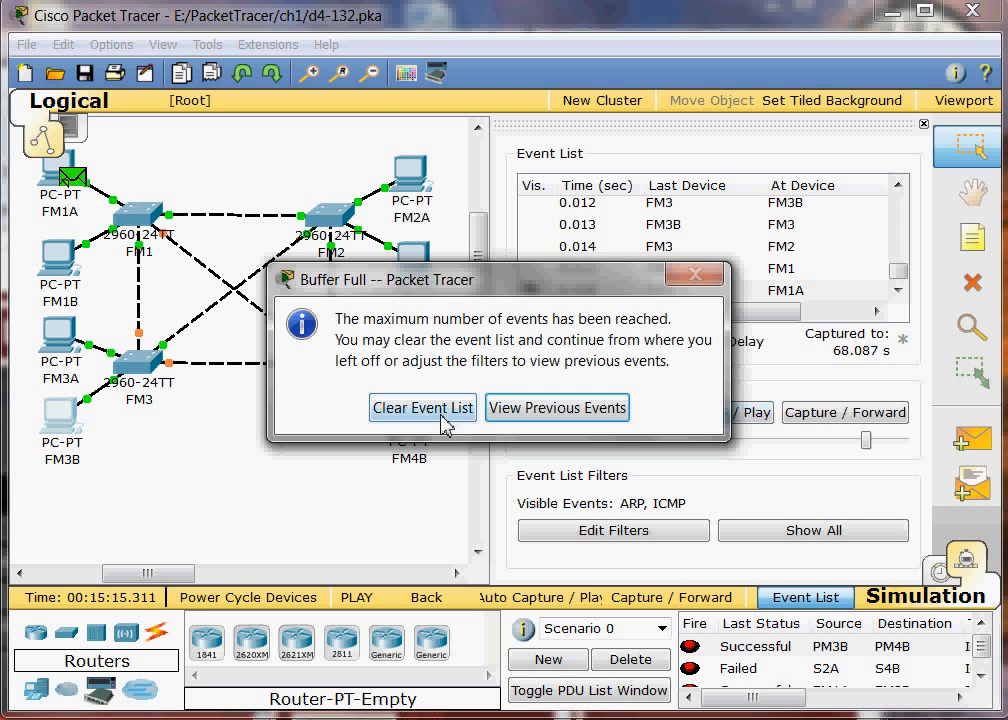
pyautogui.click(444, 423)
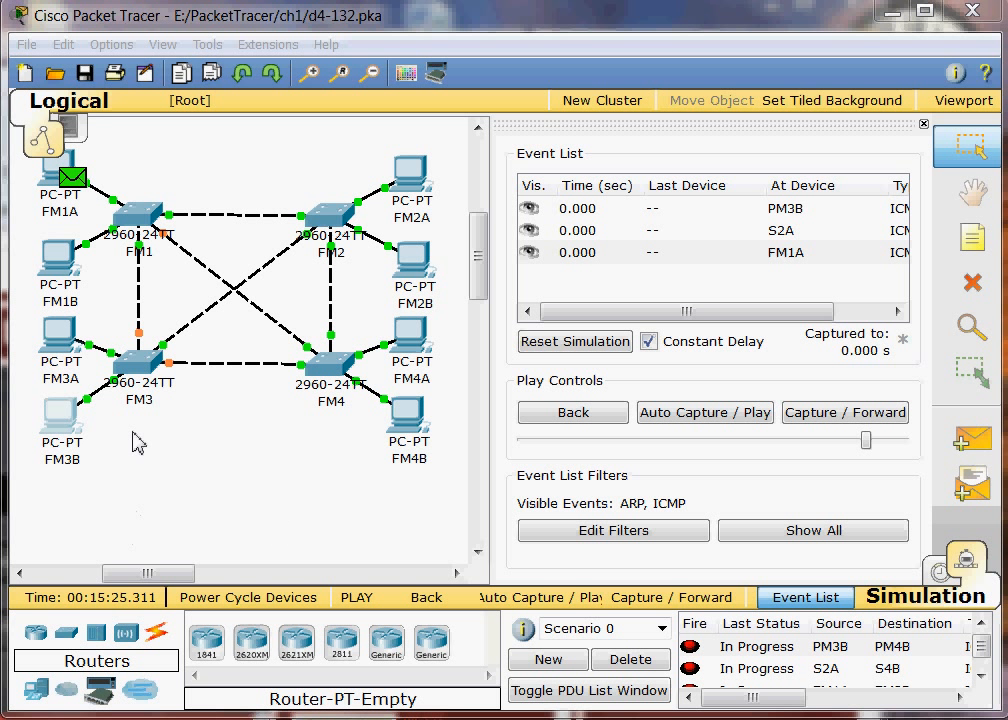
# Step: Delete the diagonal link between switches FM2 and FM3, keeping the PC picked by mistake, and leave delete mode
pyautogui.click(972, 283)
pyautogui.click(132, 400)
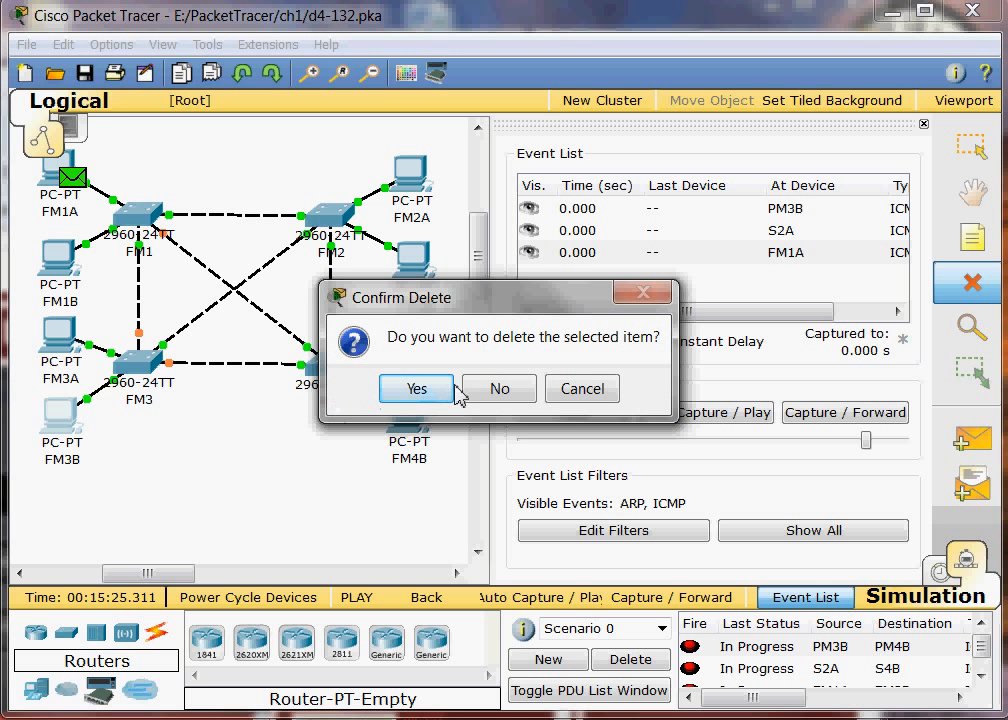
pyautogui.click(503, 394)
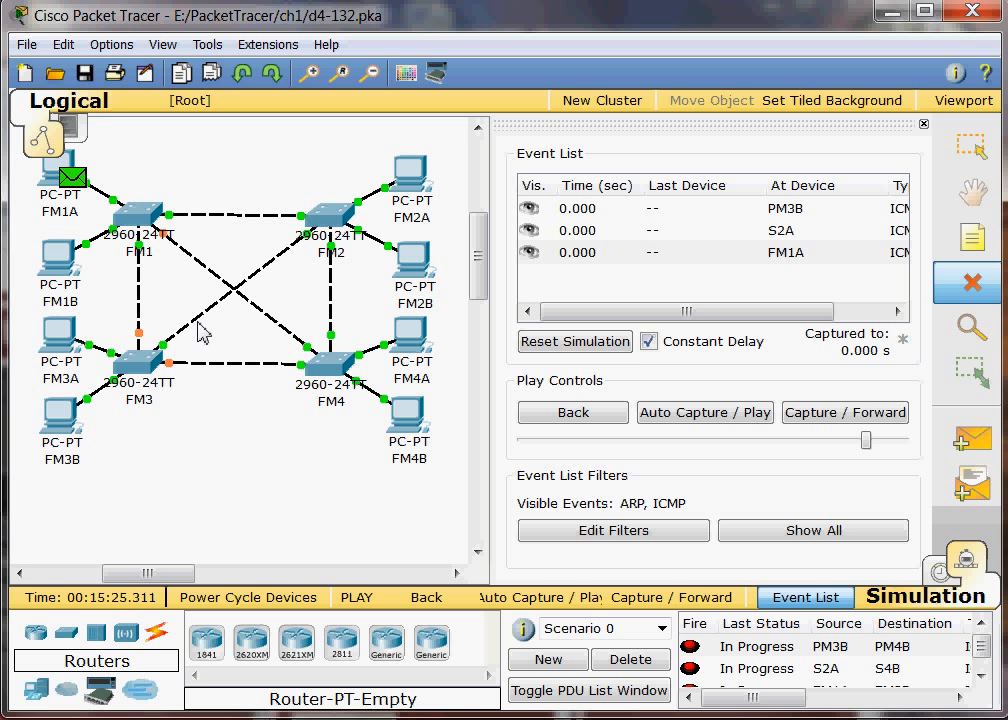
pyautogui.click(199, 325)
pyautogui.press('Escape')
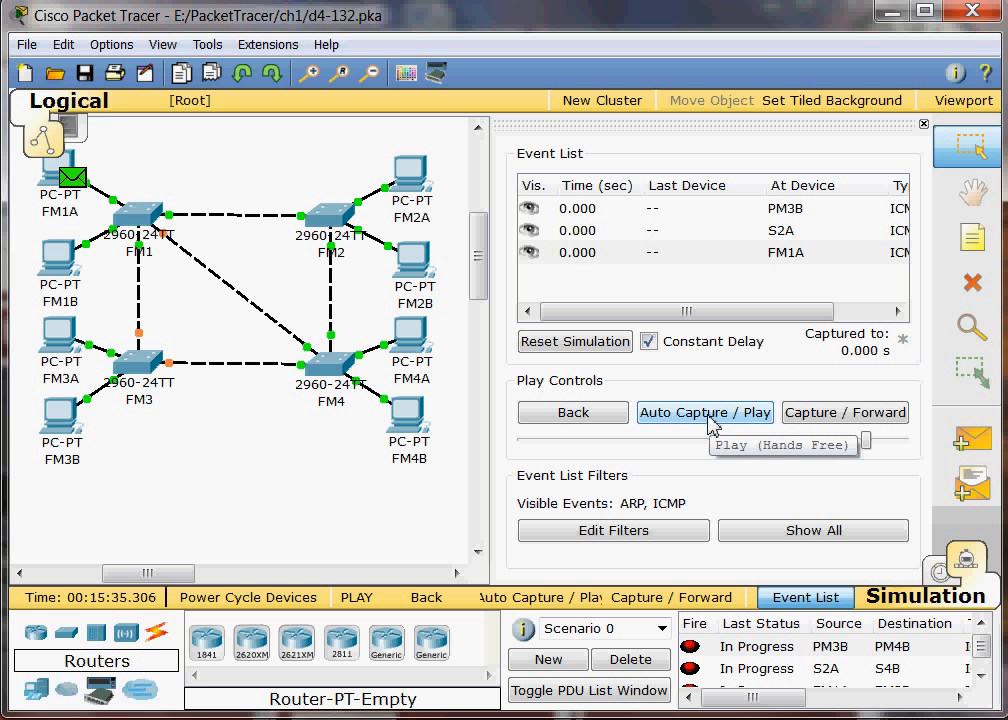
# Step: Add another simple PDU from FM1A to FM3B with the FM2 to FM3 link removed
pyautogui.click(970, 438)
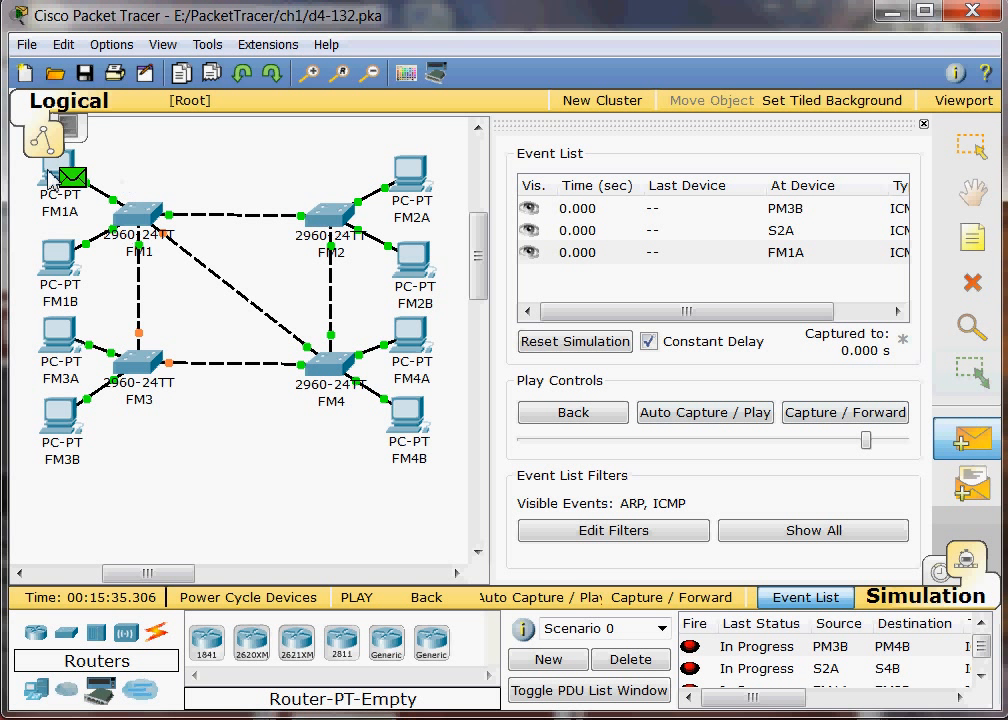
pyautogui.click(52, 178)
pyautogui.click(62, 428)
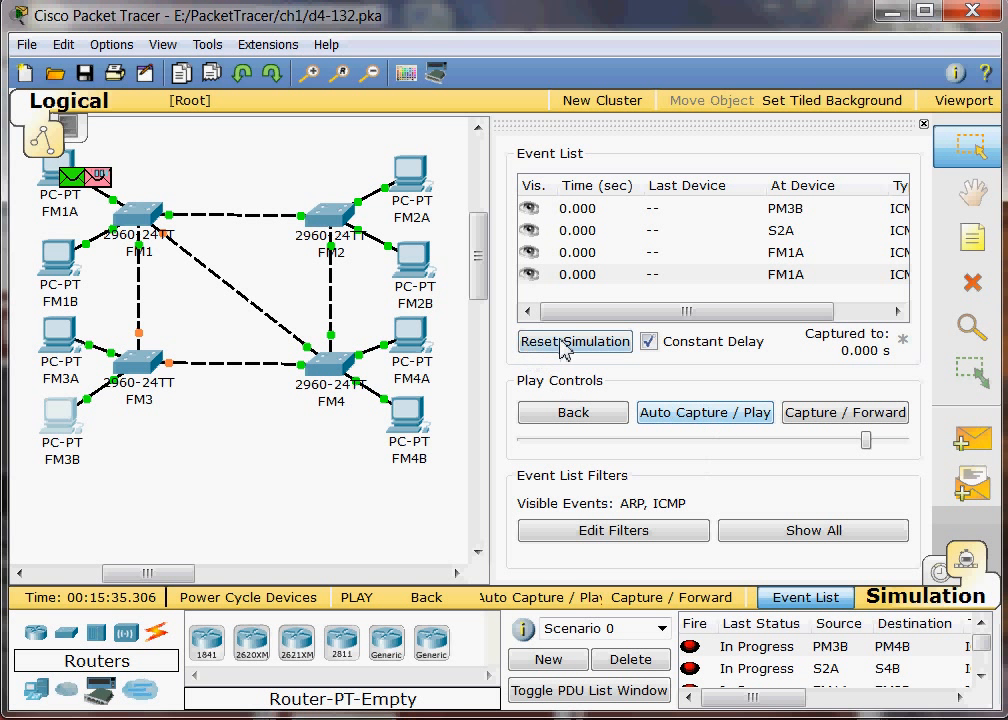
# Step: Play the FM1A to FM3B packet simulation automatically three times with the FM2 to FM3 link removed, clearing the event list after each run
pyautogui.click(718, 415)
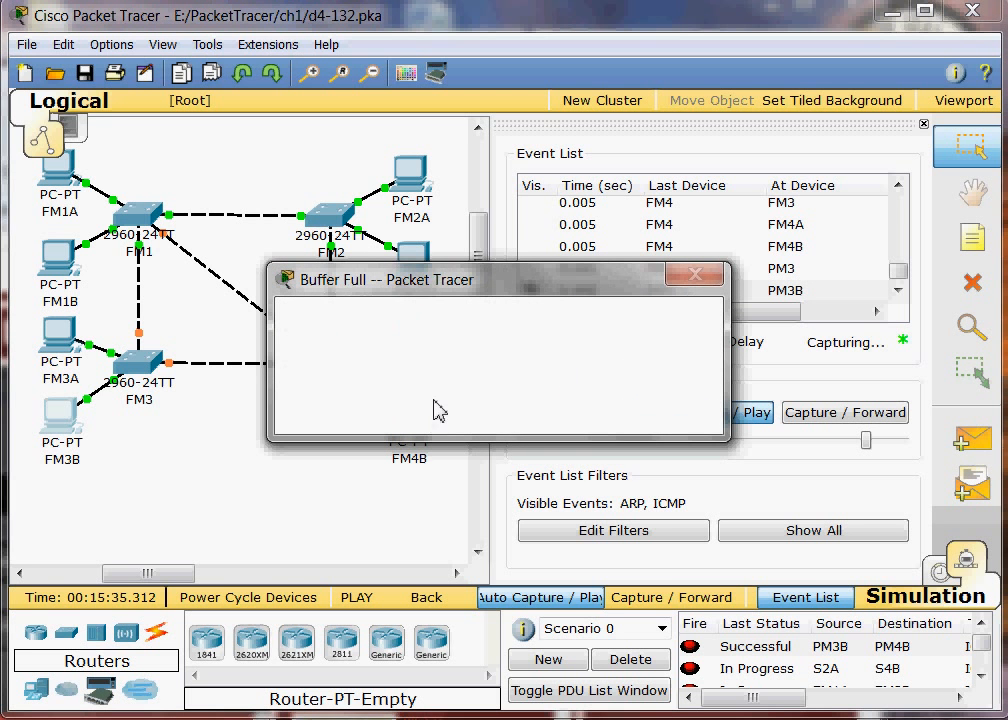
pyautogui.click(430, 413)
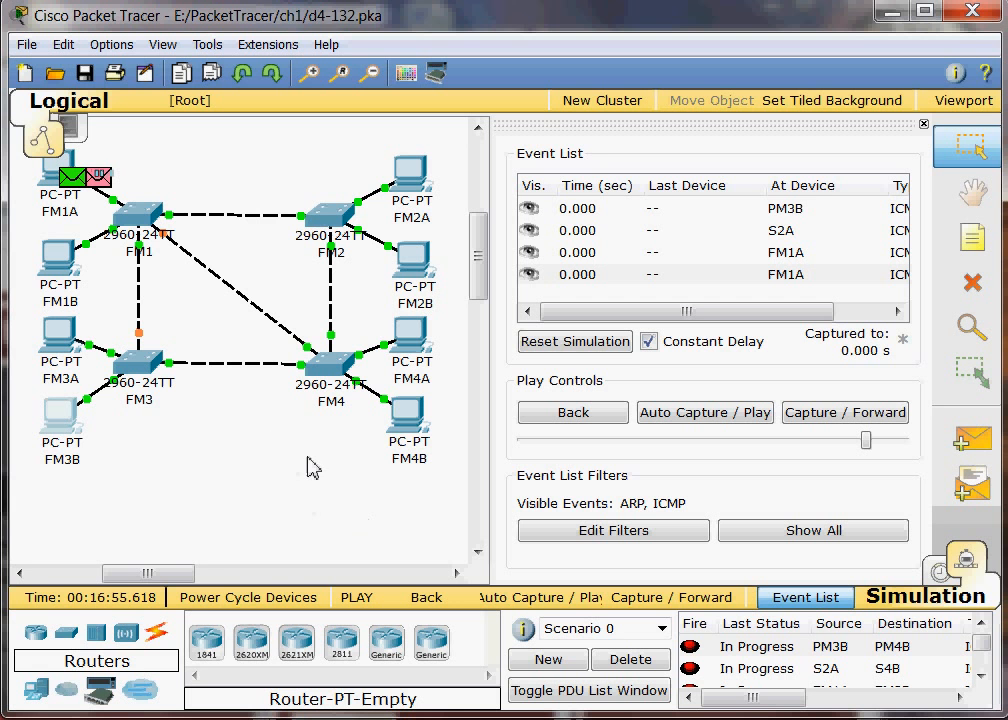
pyautogui.click(700, 416)
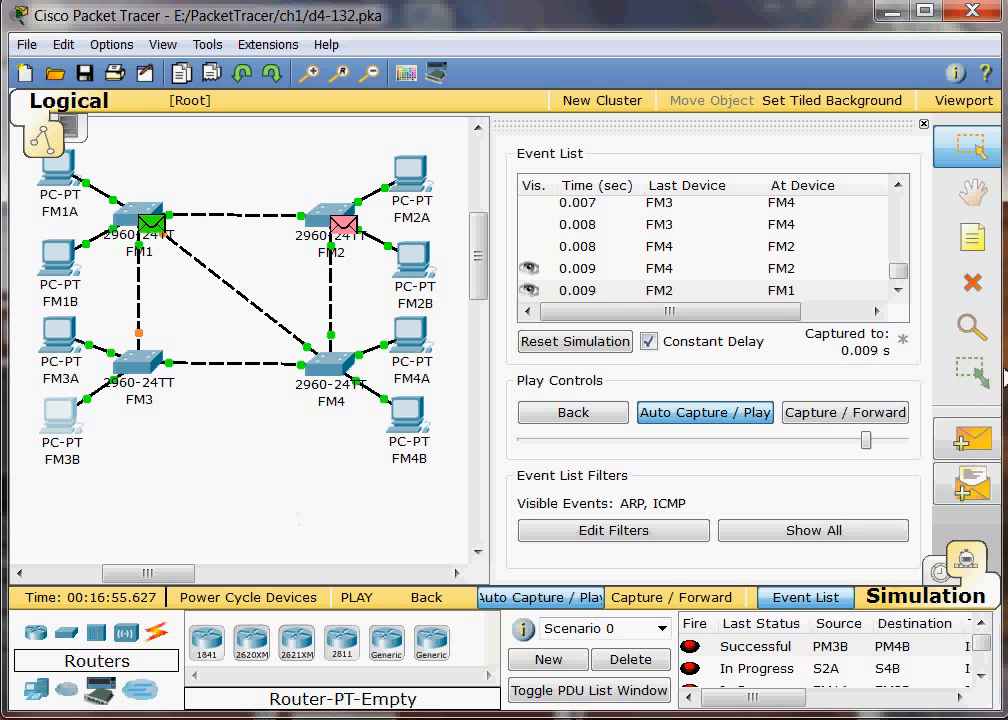
pyautogui.moveTo(778, 317); pyautogui.dragTo(838, 324)
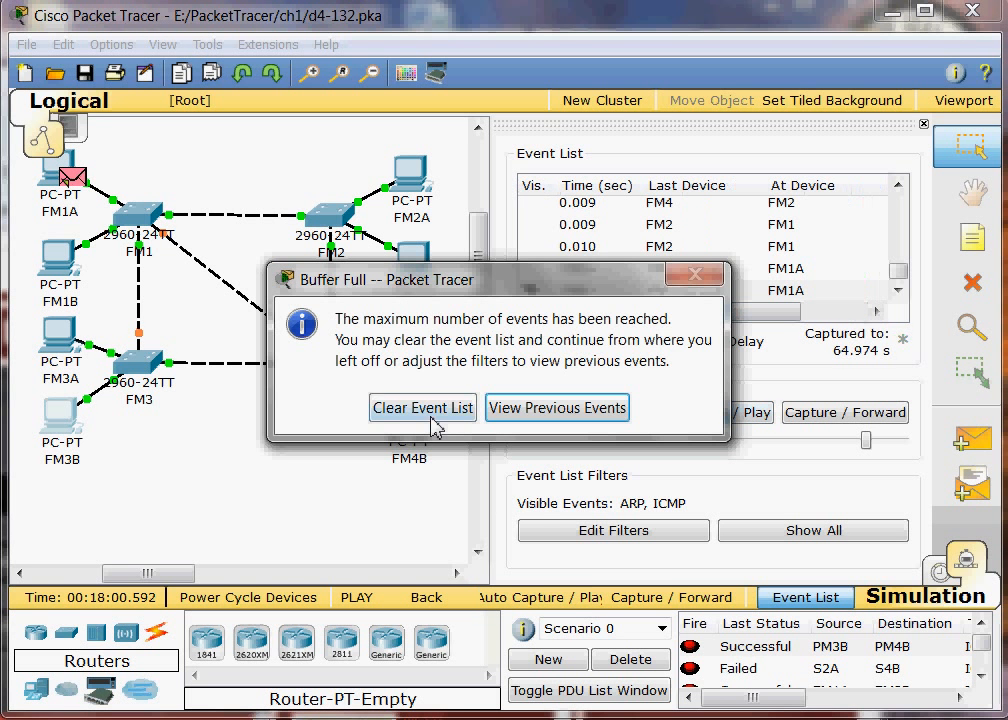
pyautogui.click(456, 411)
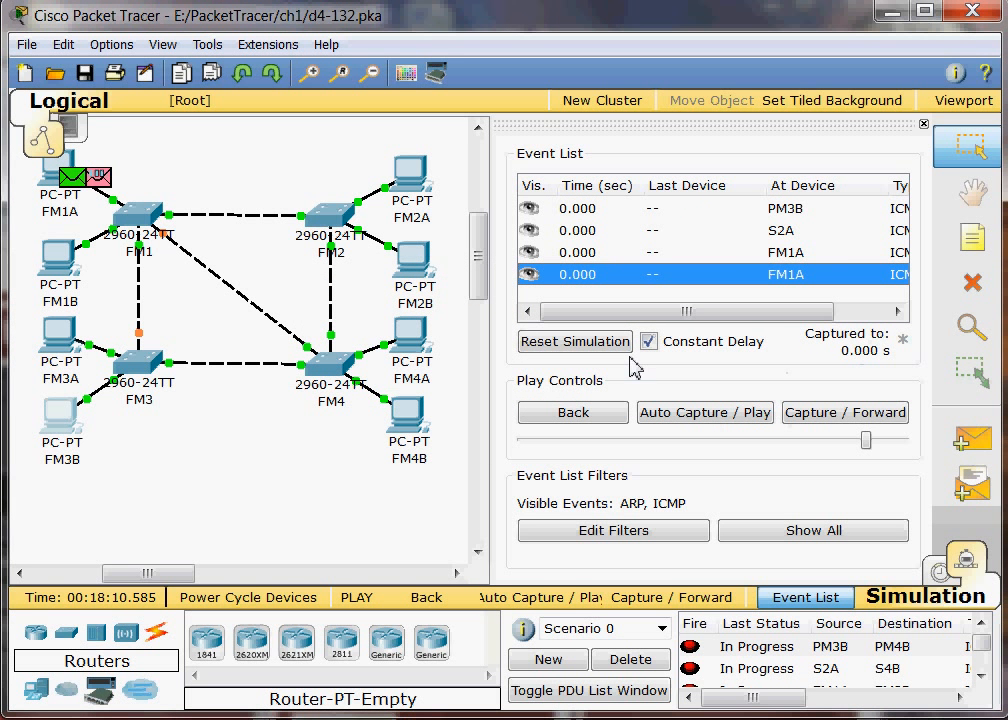
pyautogui.click(723, 422)
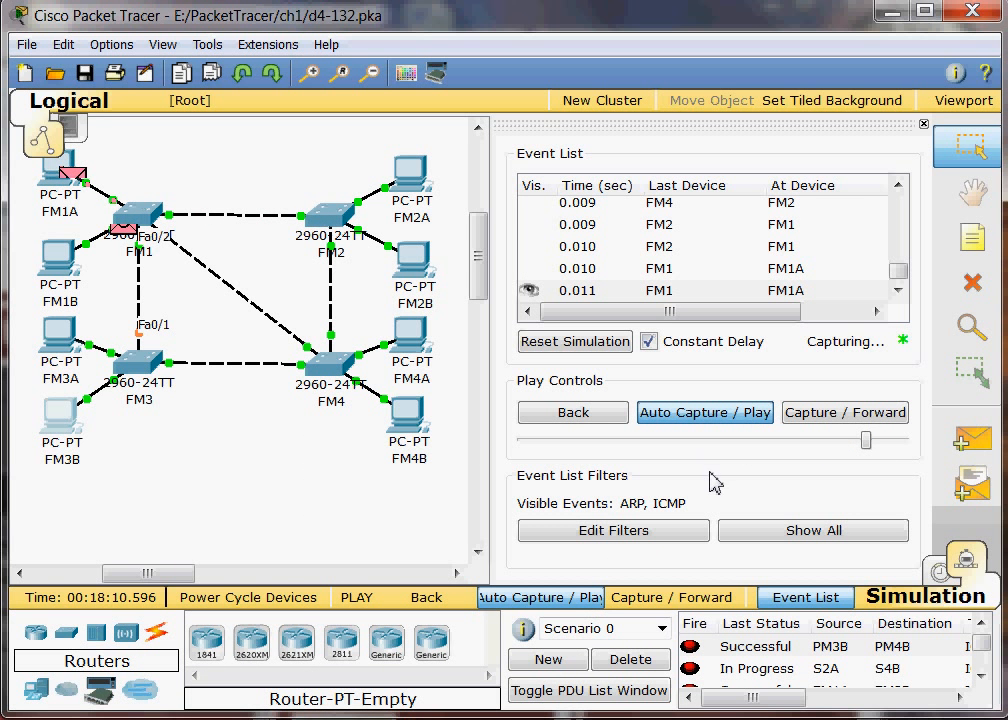
pyautogui.click(722, 418)
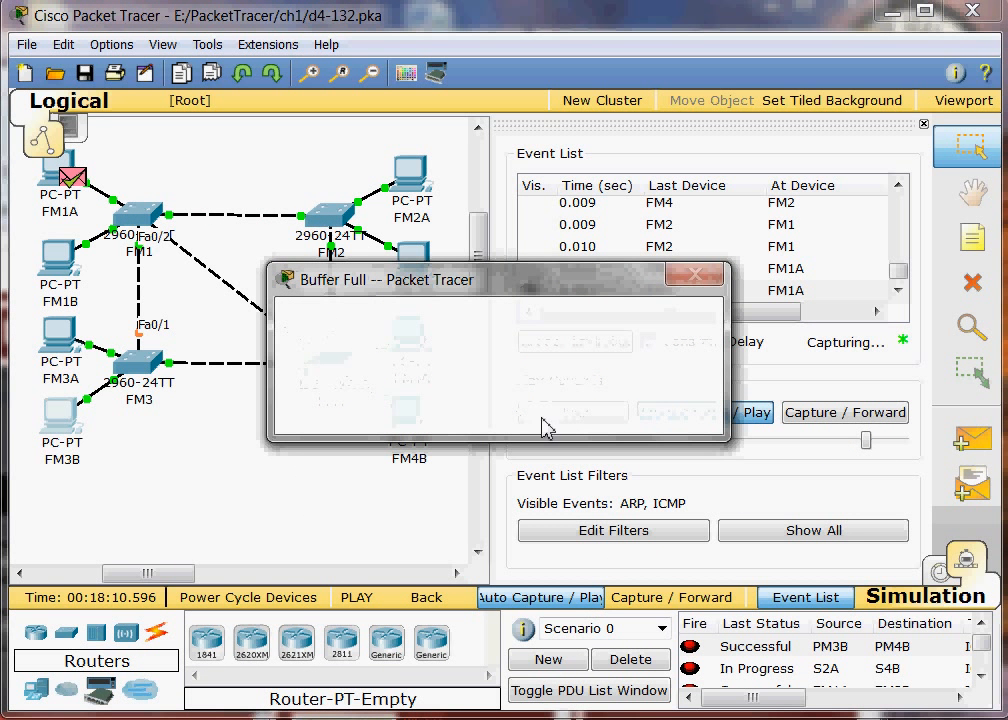
pyautogui.click(402, 415)
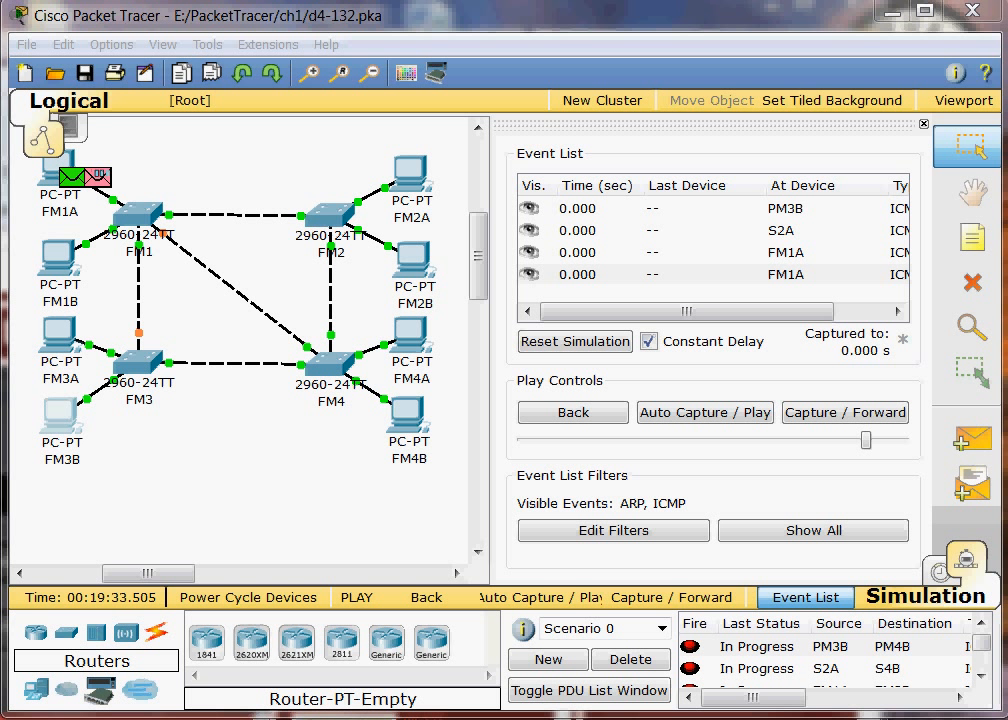
# Step: Switch from Simulation to Realtime mode and review the remaining links in the star and partial mesh topologies
pyautogui.click(945, 574)
pyautogui.scroll(6, 560, 450)
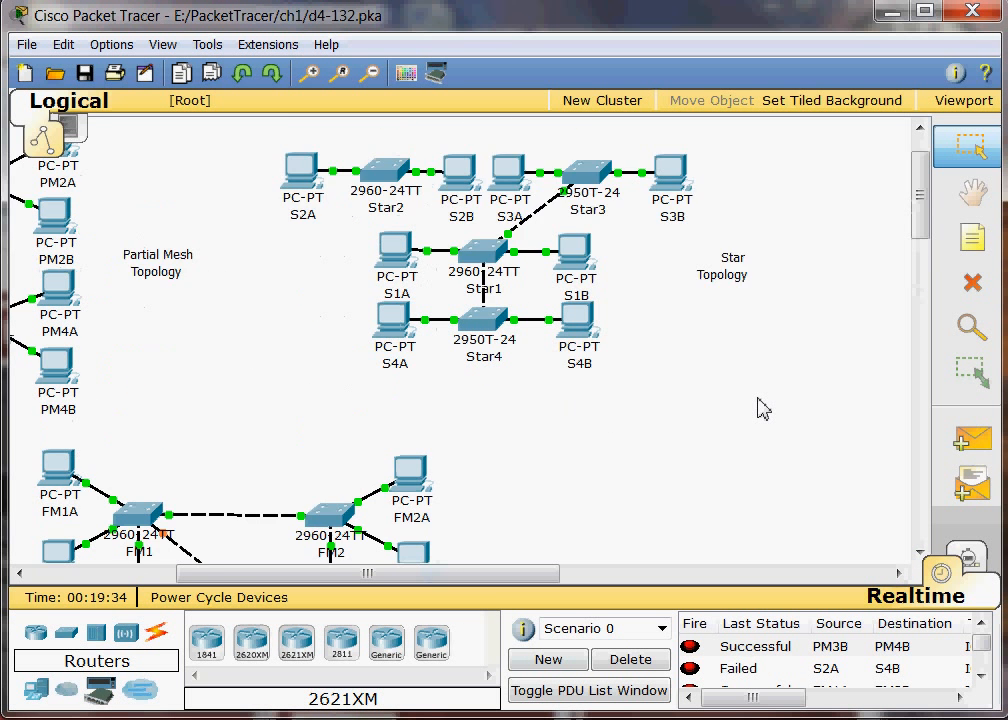
pyautogui.moveTo(480, 333)
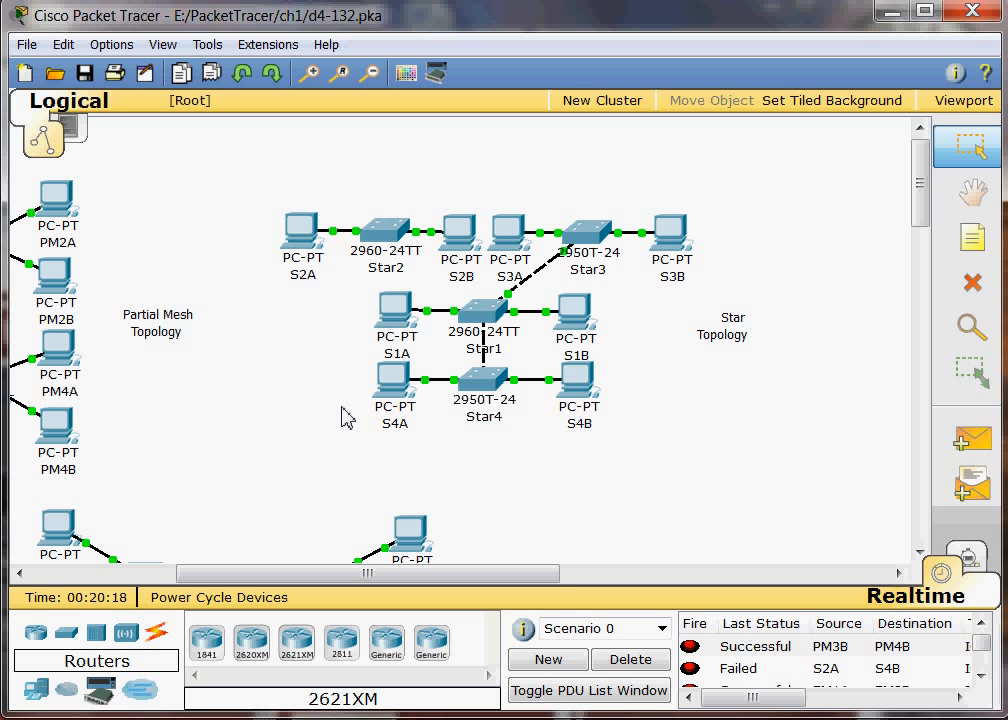
pyautogui.moveTo(502, 574); pyautogui.dragTo(330, 588)
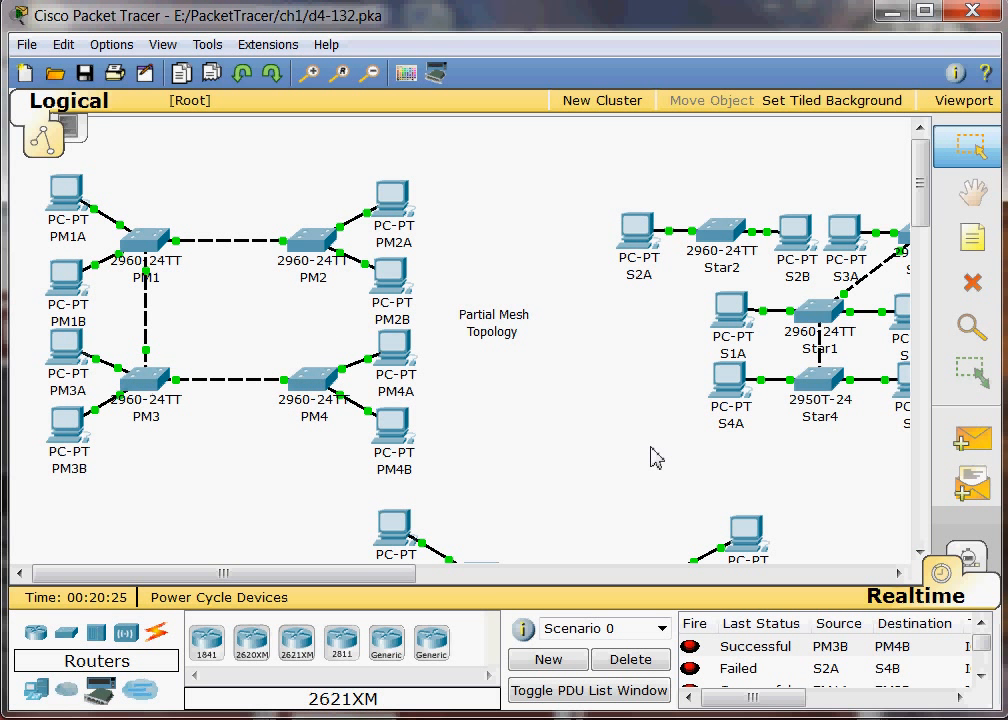
# Step: Review the remaining links in the full mesh topology, and check and close the activity results
pyautogui.scroll(-3, 651, 458)
pyautogui.scroll(-3, 651, 458)
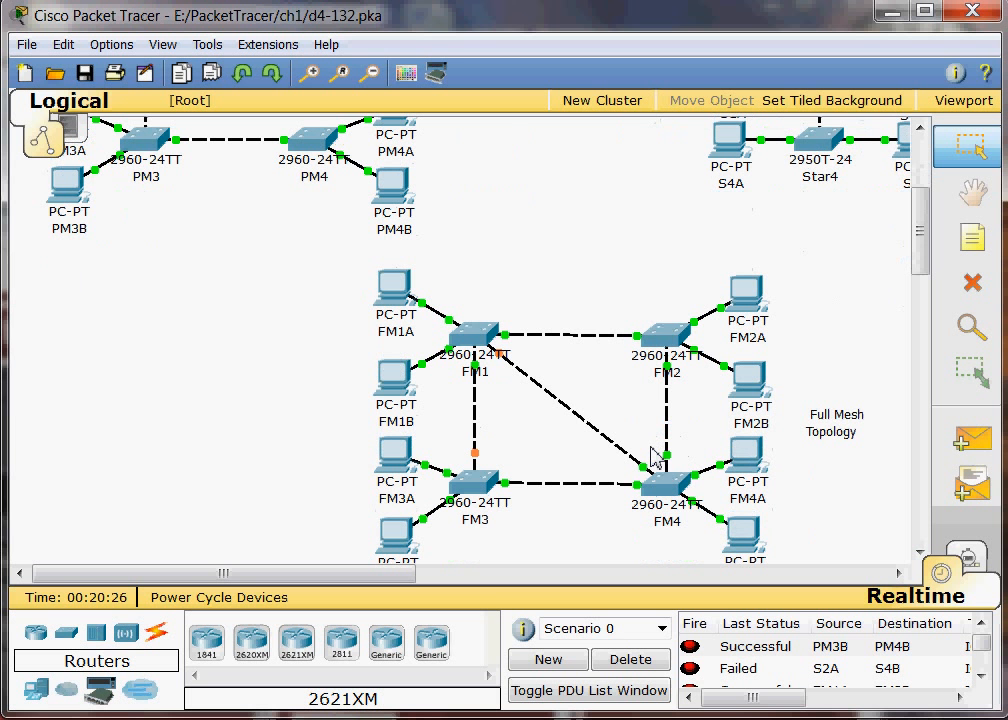
pyautogui.scroll(-3, 651, 458)
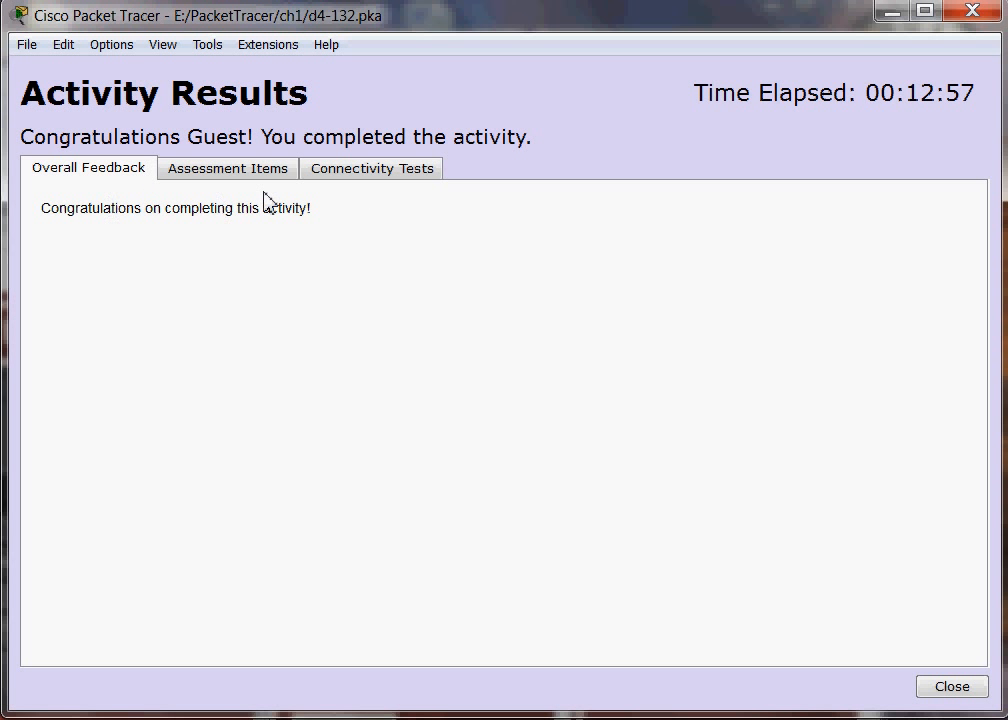
pyautogui.click(942, 690)
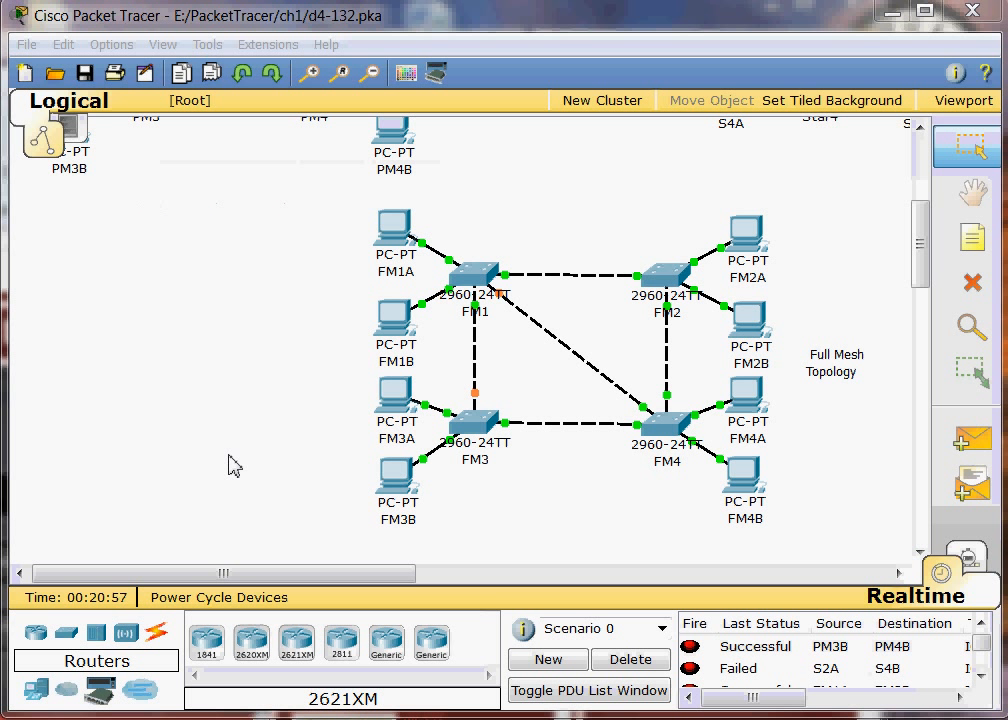